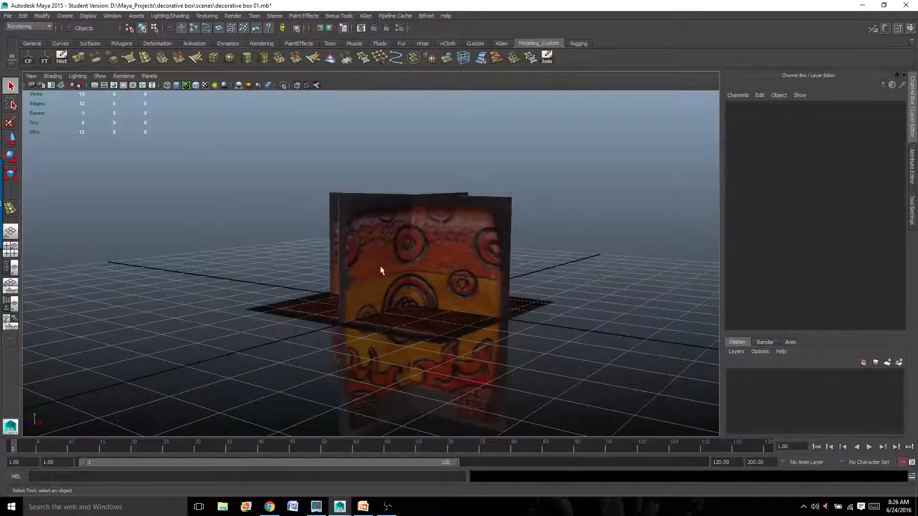
Create a new display layer and rename it "reference".
left_click_drag(534, 310, 508, 293, "alt")
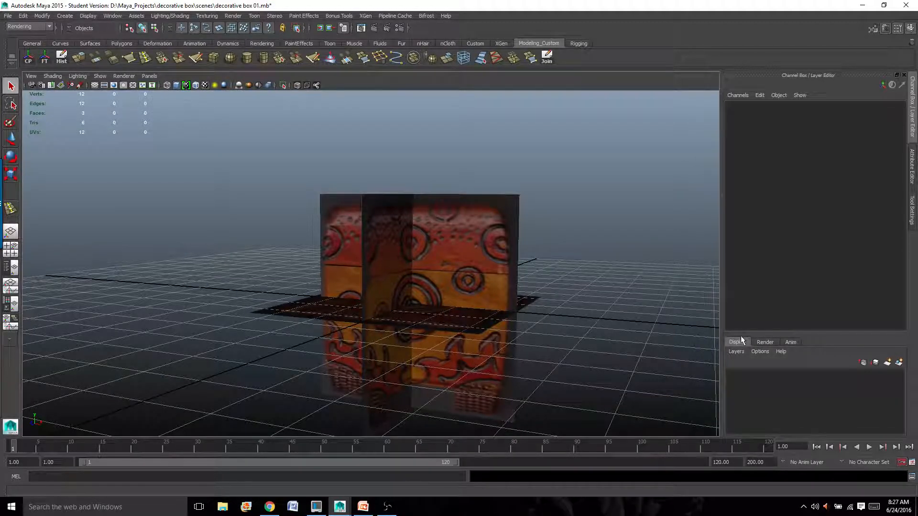
left_click(886, 364)
left_click(774, 376)
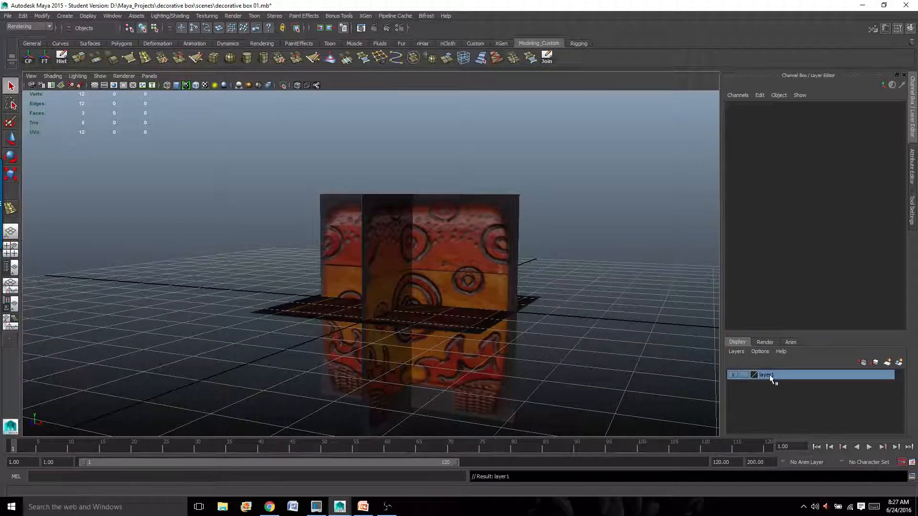
double_click(770, 374)
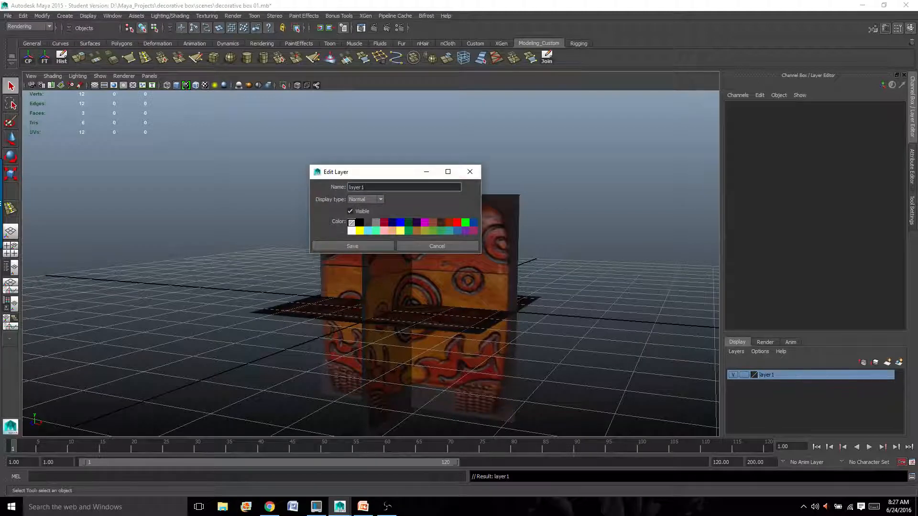
left_click_drag(373, 188, 327, 160)
type("refenc")
key("BackSpace")
key("BackSpace")
type("re")
left_click(352, 246)
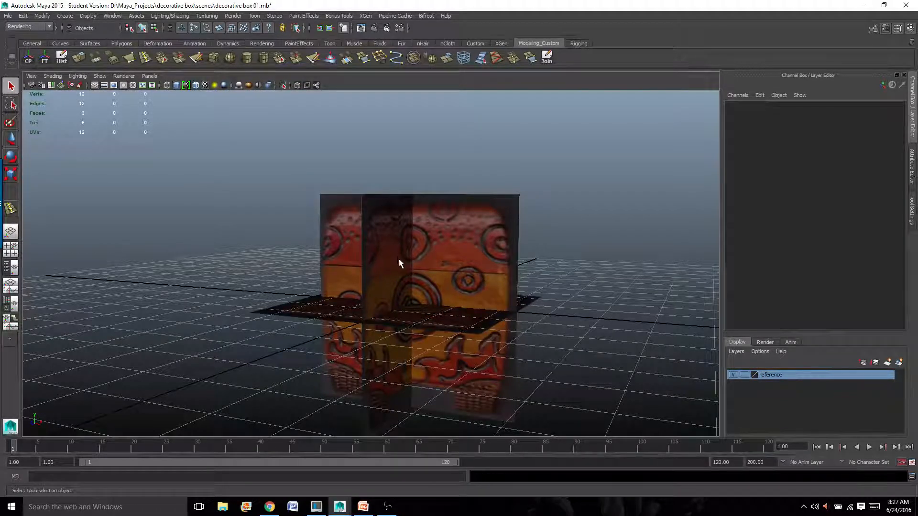
Select the top, side and front image planes together and add them to the reference layer.
left_click_drag(397, 258, 485, 357)
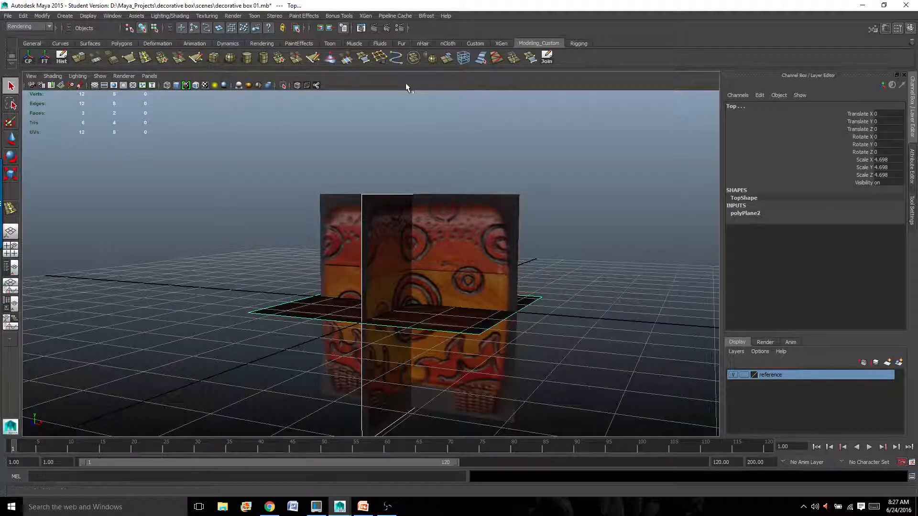
left_click(509, 208, "shift")
left_click_drag(536, 256, 535, 276, "alt")
left_click_drag(511, 159, 566, 217, "alt")
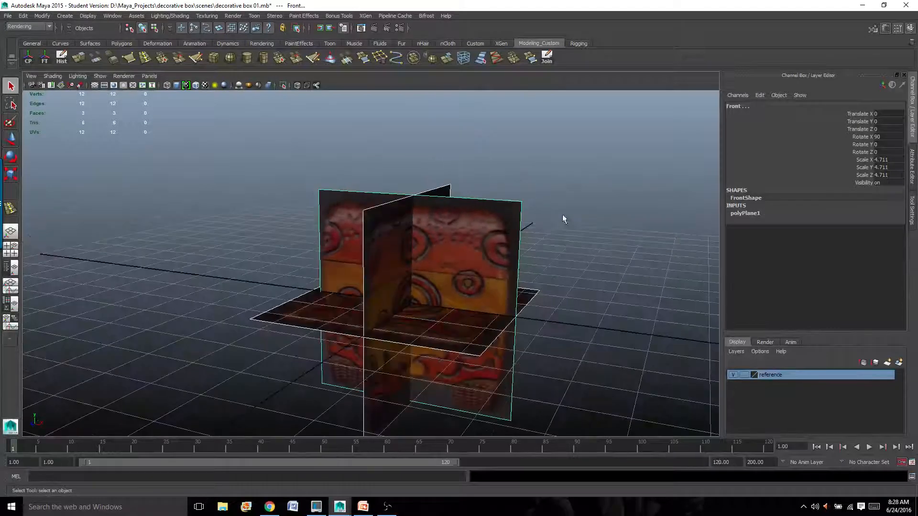
right_click(794, 376)
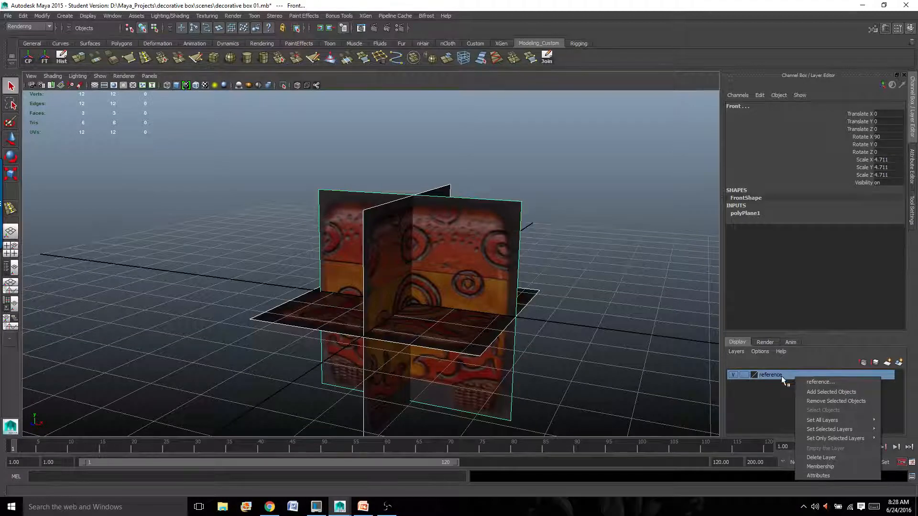
left_click(823, 394)
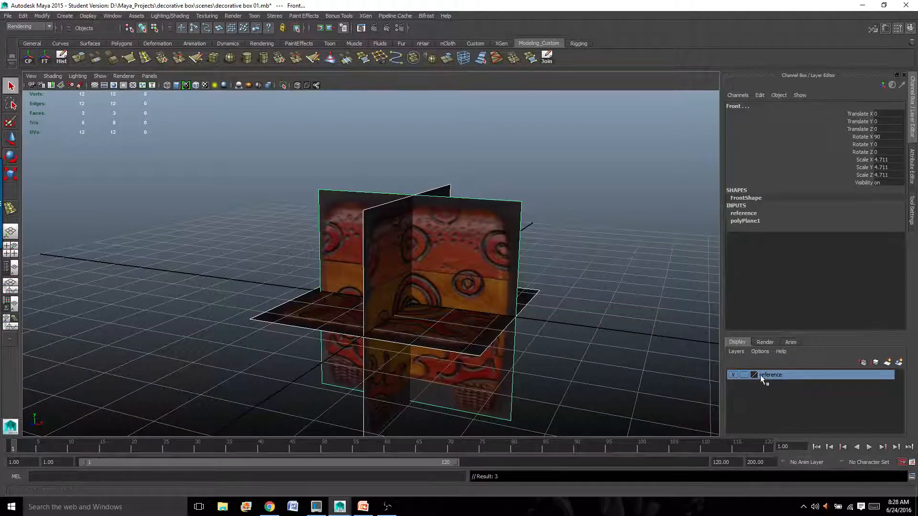
left_click(603, 353)
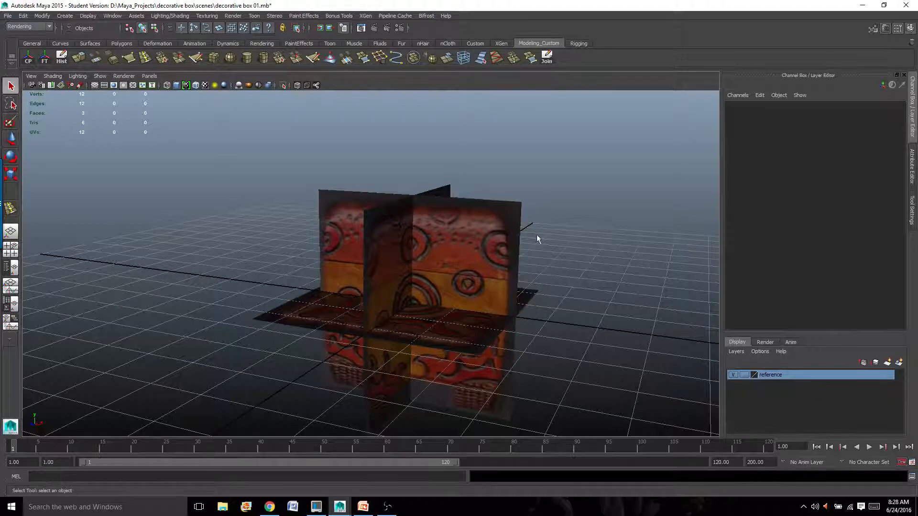
Hide the reference layer's image planes and show them again.
left_click(733, 375)
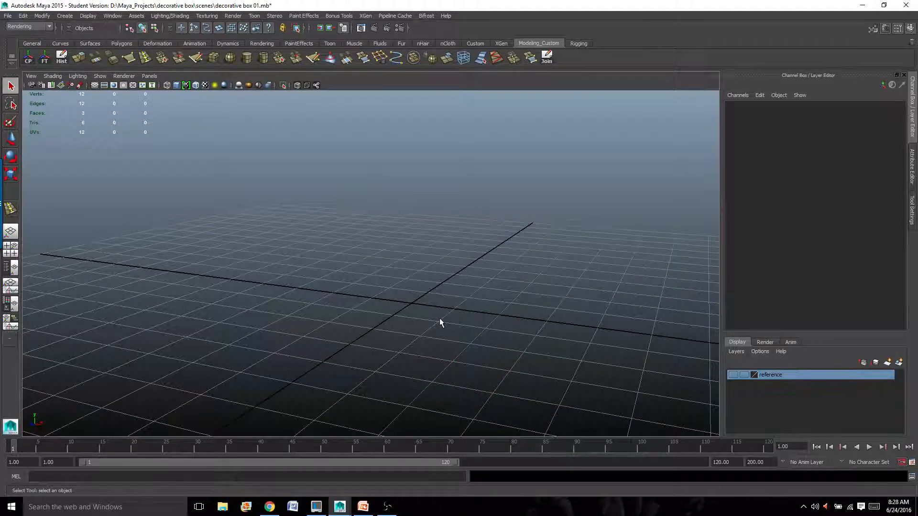
left_click(734, 375)
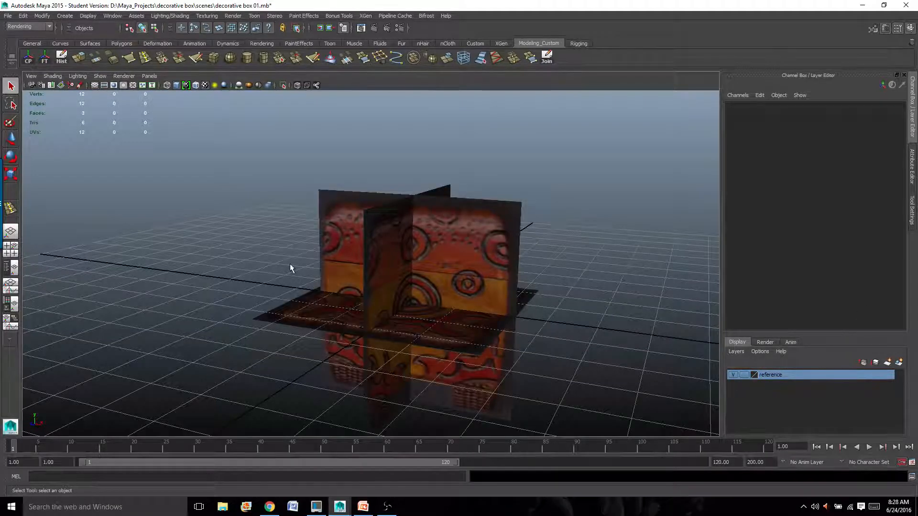
left_click_drag(527, 276, 523, 297, "alt")
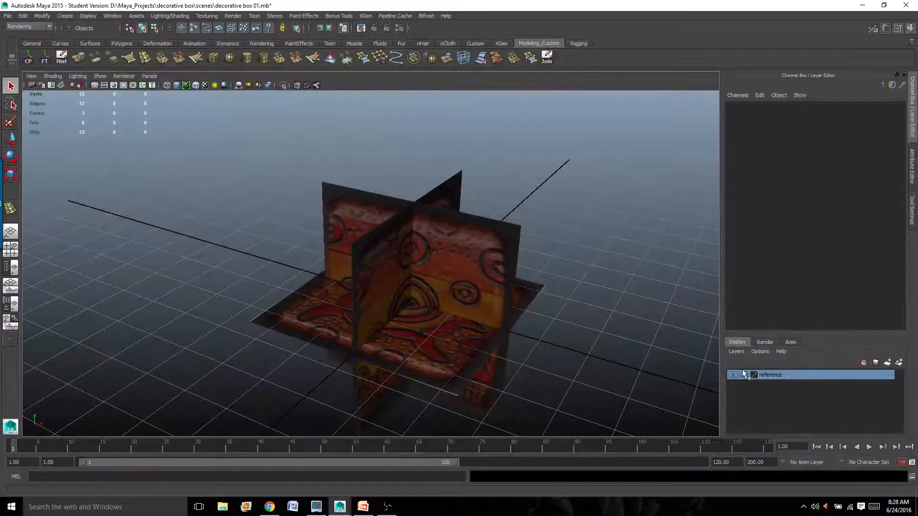
Set the reference layer's display type to Template and inspect the image planes.
left_click(744, 375)
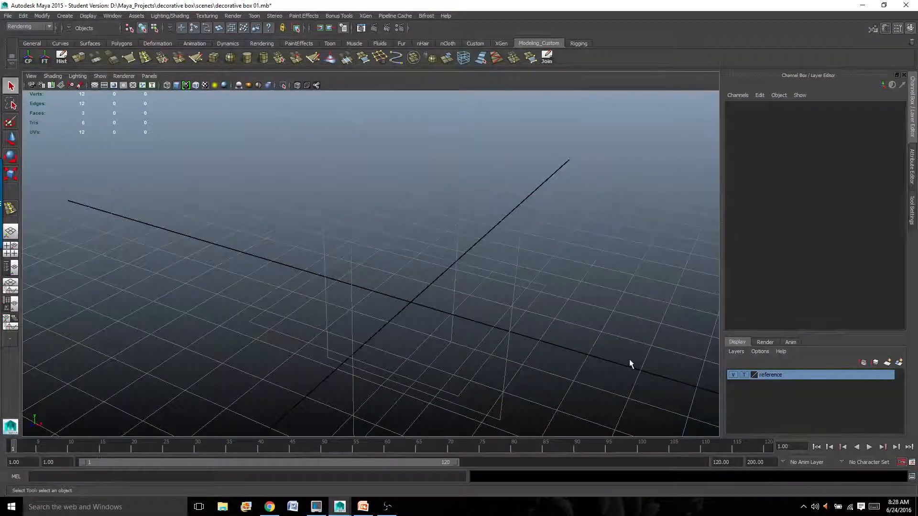
left_click_drag(629, 365, 555, 322, "alt")
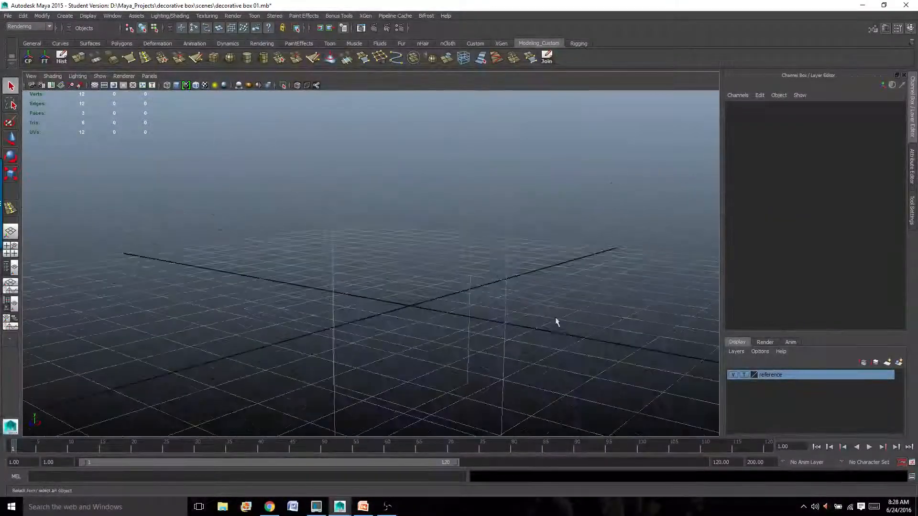
left_click_drag(550, 390, 549, 390)
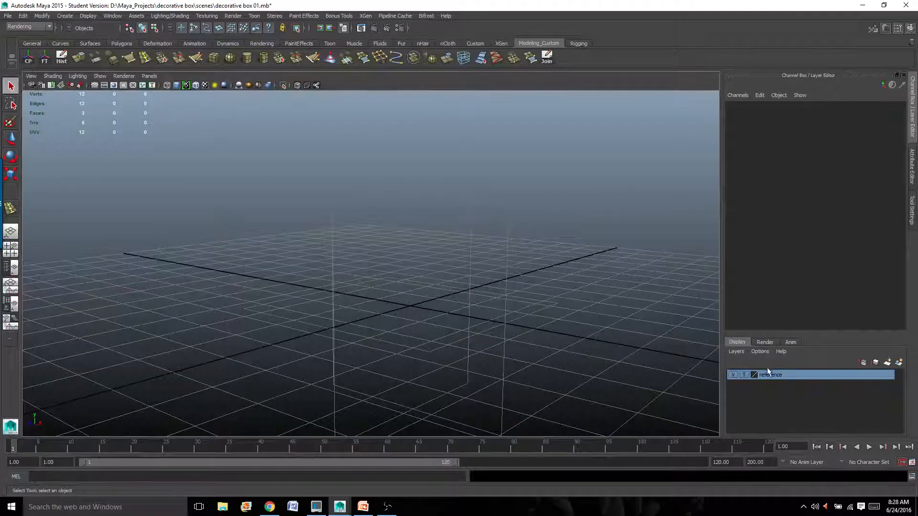
Set the reference layer's display type to Reference and try to select the image planes in the viewport.
left_click(744, 374)
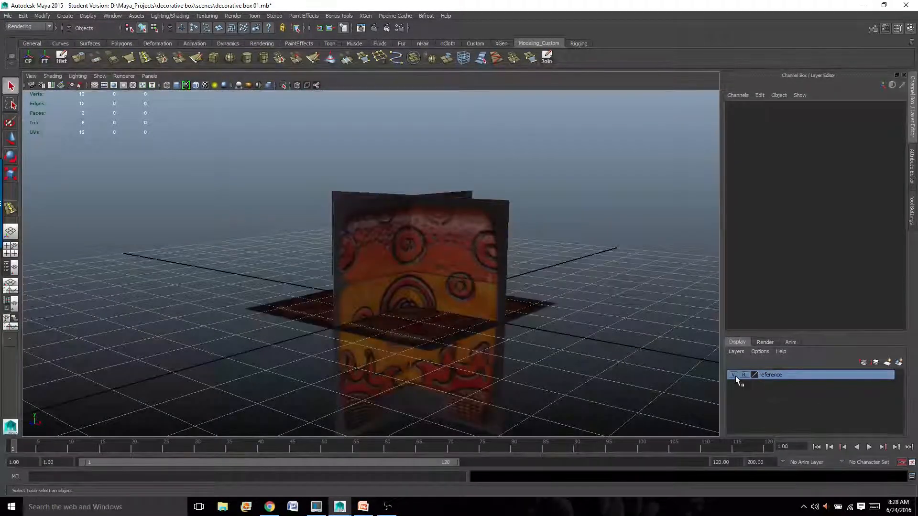
left_click_drag(557, 348, 463, 314, "alt")
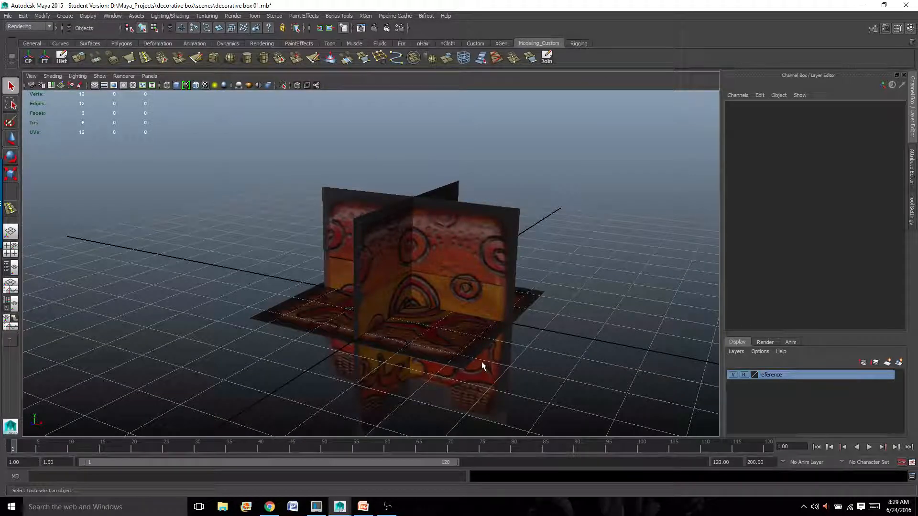
left_click_drag(388, 249, 490, 361)
left_click_drag(351, 238, 560, 432)
left_click_drag(389, 306, 470, 371)
Return the reference layer to the Normal display type and select the side image plane.
left_click(745, 376)
left_click(745, 375)
mouse_move(530, 306)
left_mouse_down("alt")
mouse_move(497, 289)
mouse_move(506, 313)
mouse_move(525, 314)
left_mouse_up("alt")
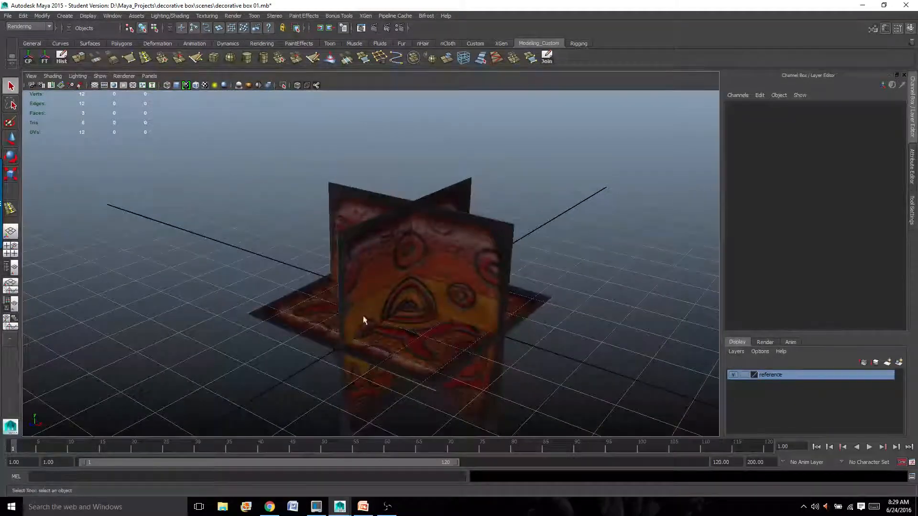
left_click_drag(379, 308, 427, 319, "alt")
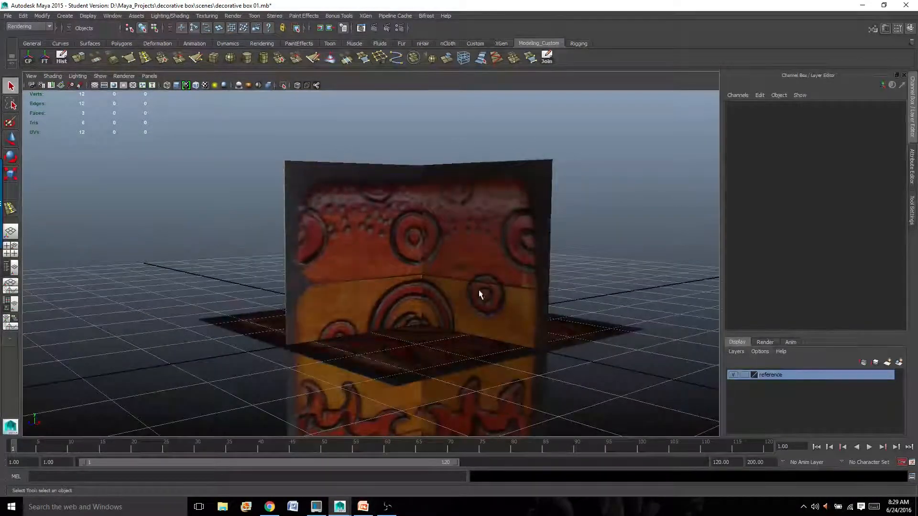
left_click_drag(479, 293, 265, 275, "alt")
left_click_drag(421, 257, 512, 272, "alt")
left_click(382, 267)
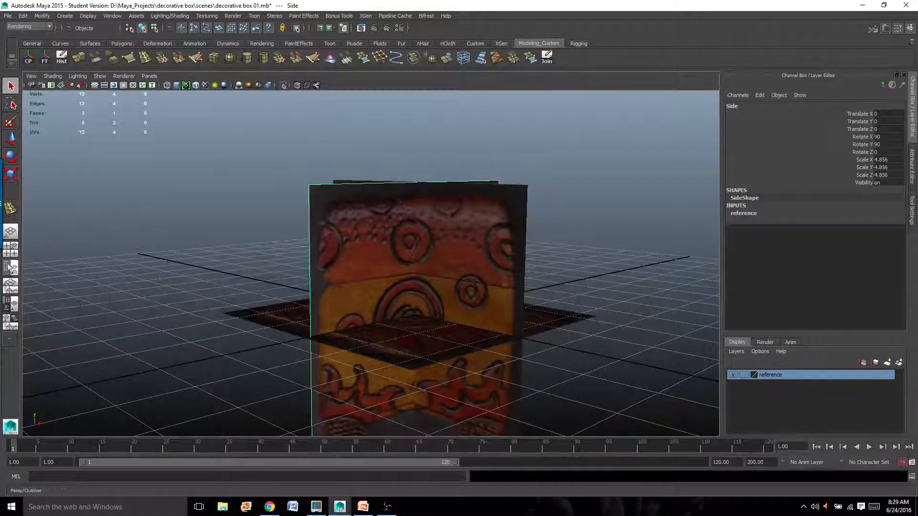
Switch to the four-view layout and turn on textured display in the side, front and top views.
left_click(10, 250)
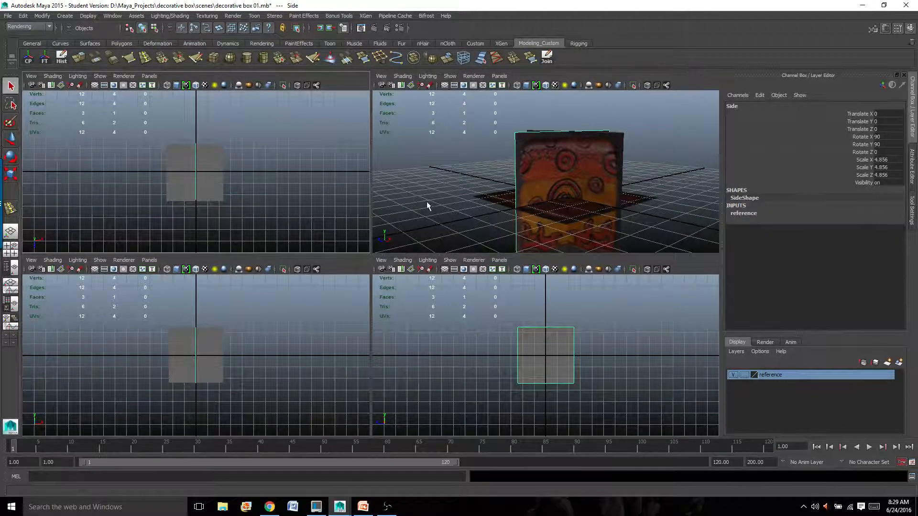
key("space")
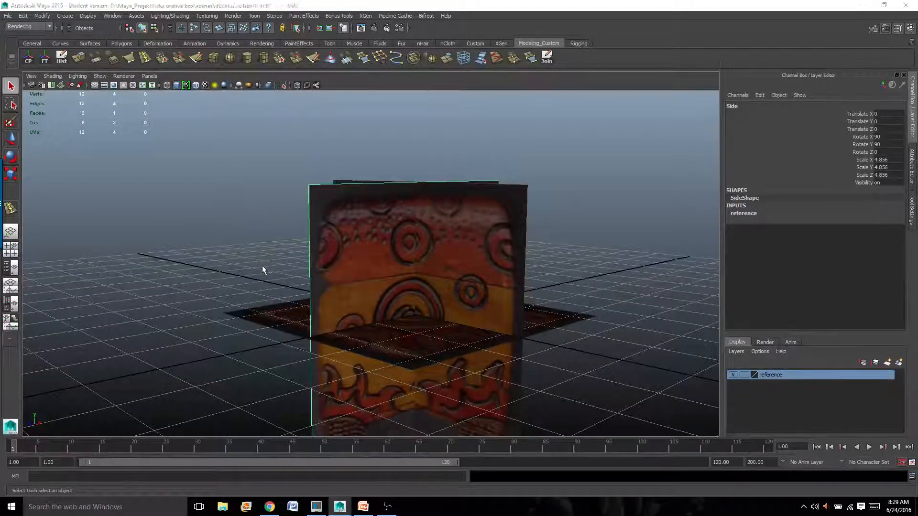
key("space")
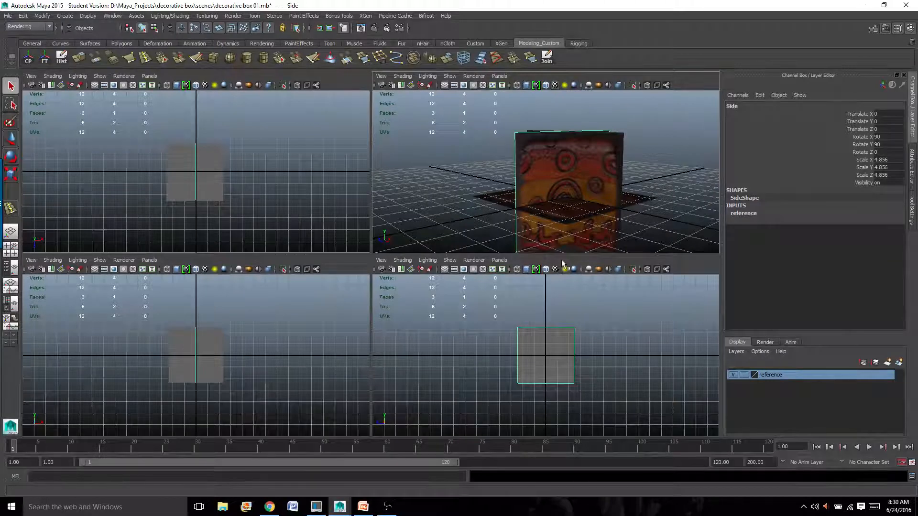
left_click(554, 269)
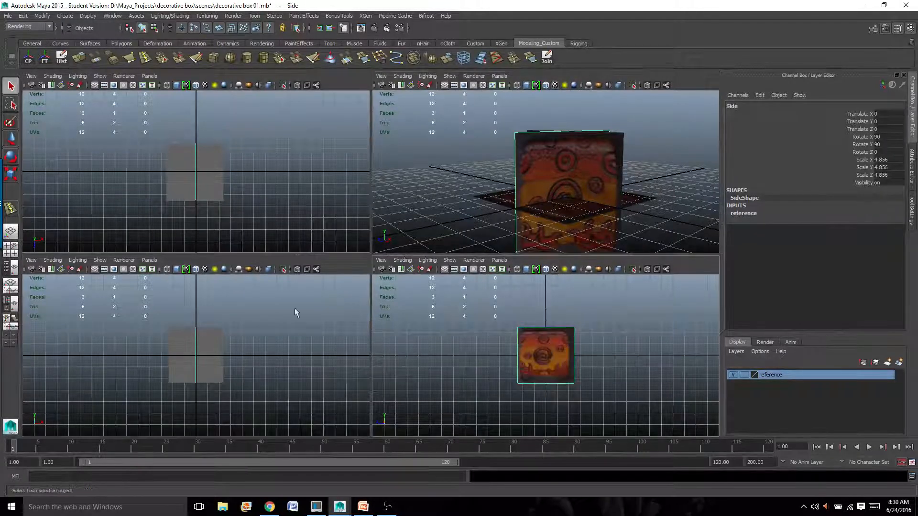
left_click(204, 269)
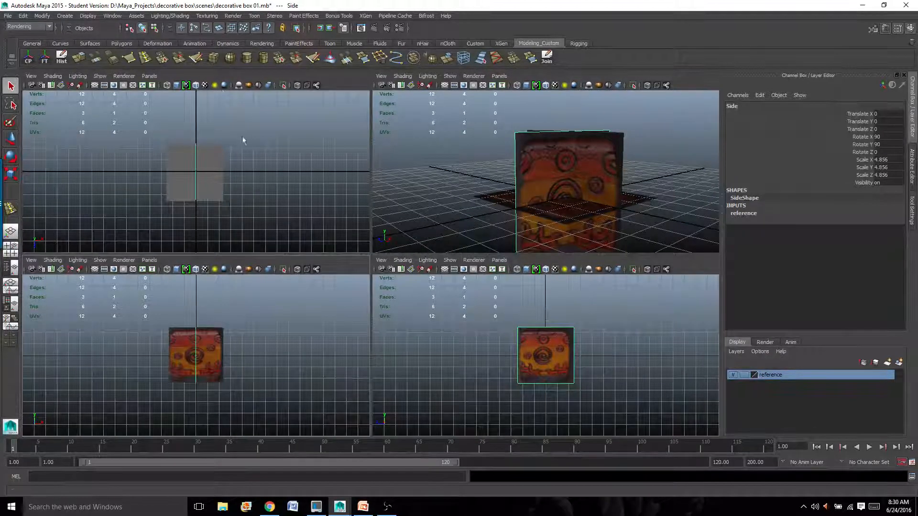
left_click(205, 85)
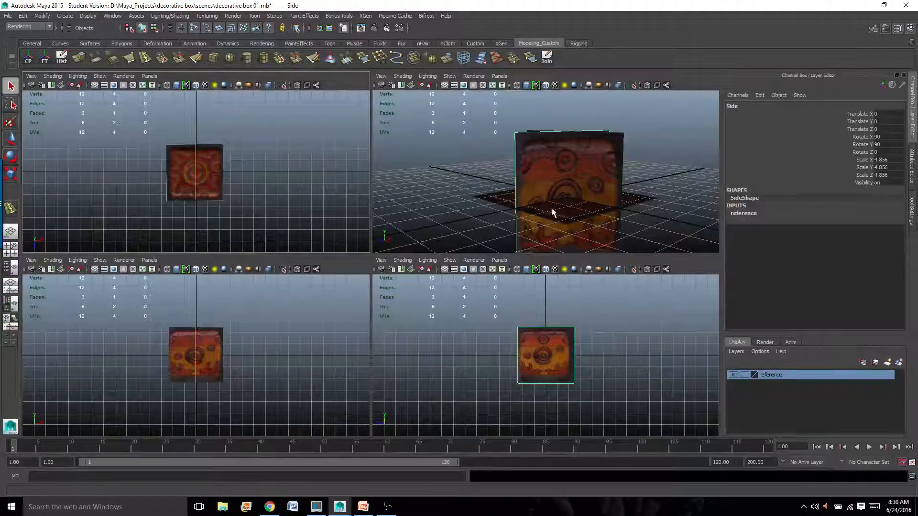
Move the side image plane away from the grid centre to about -11.5 on the X axis.
key("w")
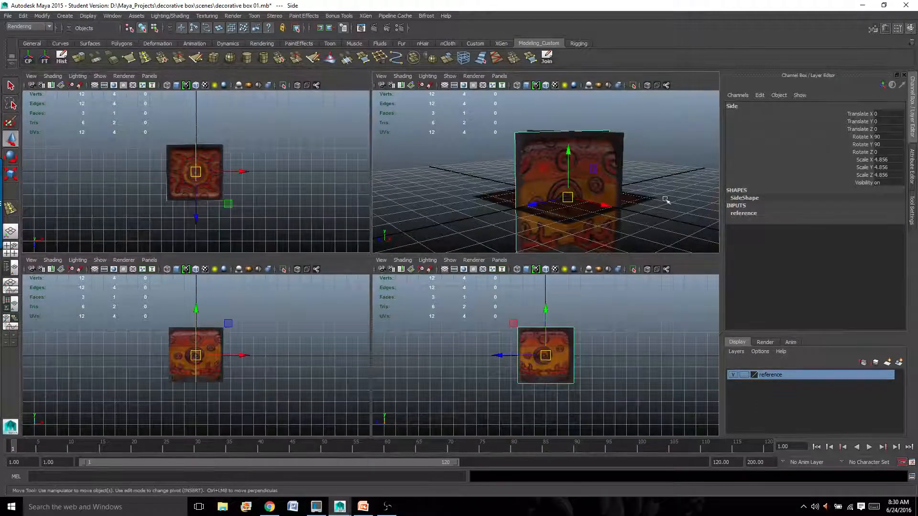
left_click_drag(572, 202, 447, 170, "alt")
middle_click_drag(475, 208, 627, 206, "alt")
left_click_drag(553, 176, 517, 157)
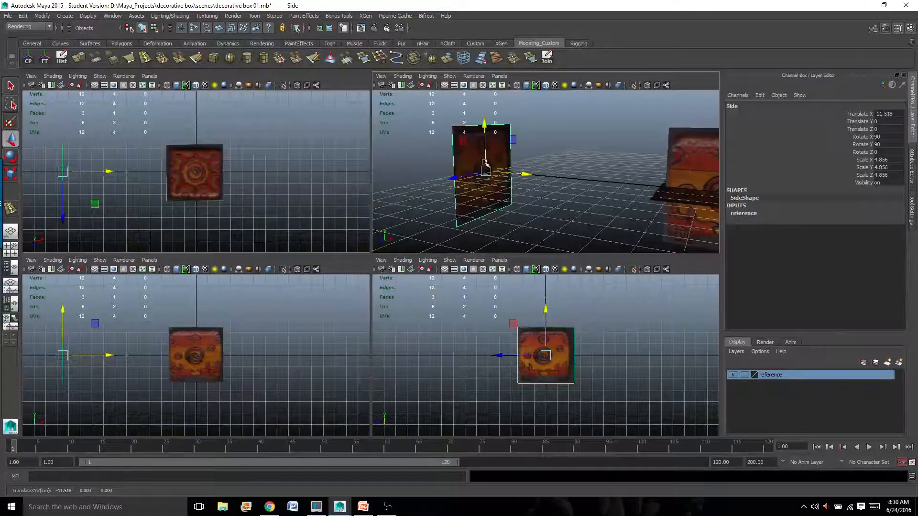
Move the front image plane back from the grid centre to about -11.8 on the Z axis.
left_click_drag(615, 198, 526, 165, "alt")
scroll(528, 150, "down", 7)
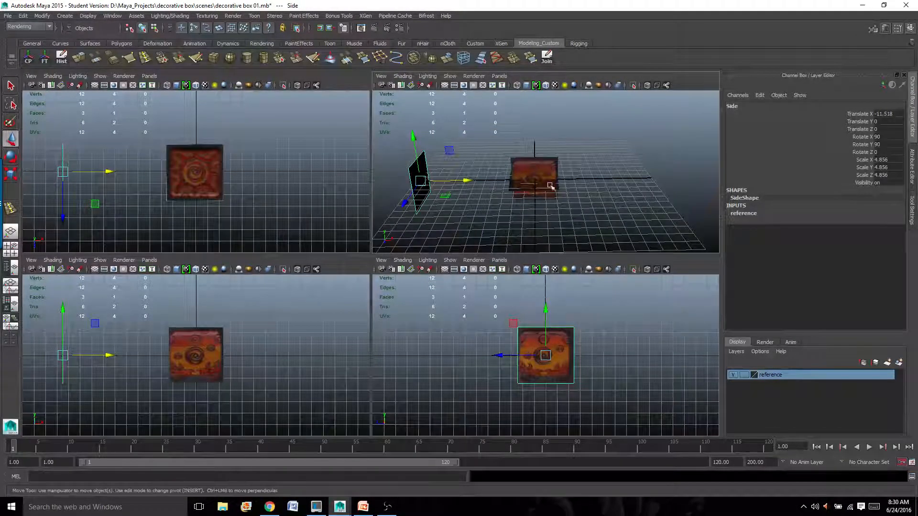
scroll(569, 161, "up", 5)
left_click(512, 165)
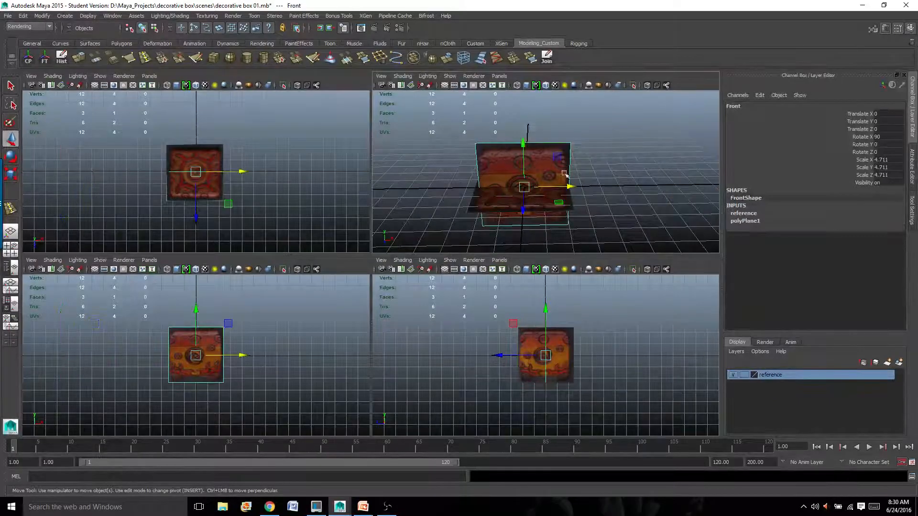
left_click_drag(584, 197, 497, 177, "alt")
left_click(496, 185)
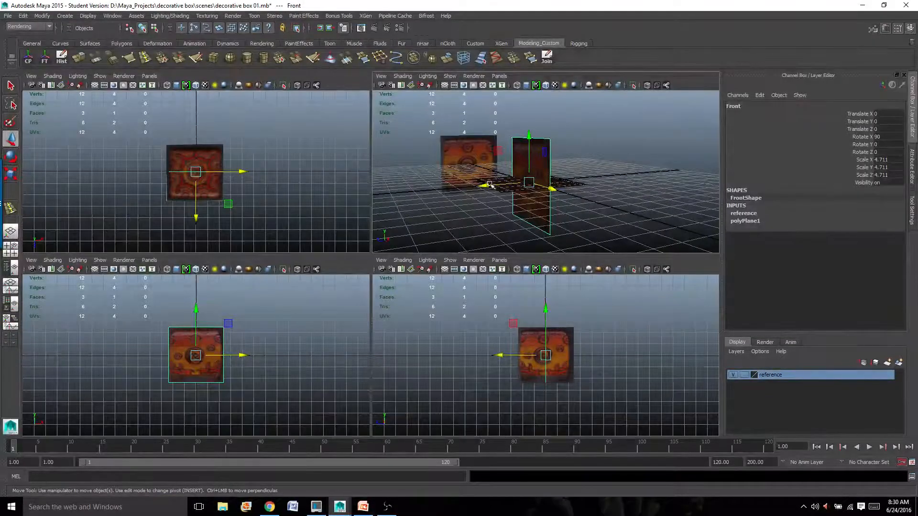
left_click_drag(483, 182, 650, 165)
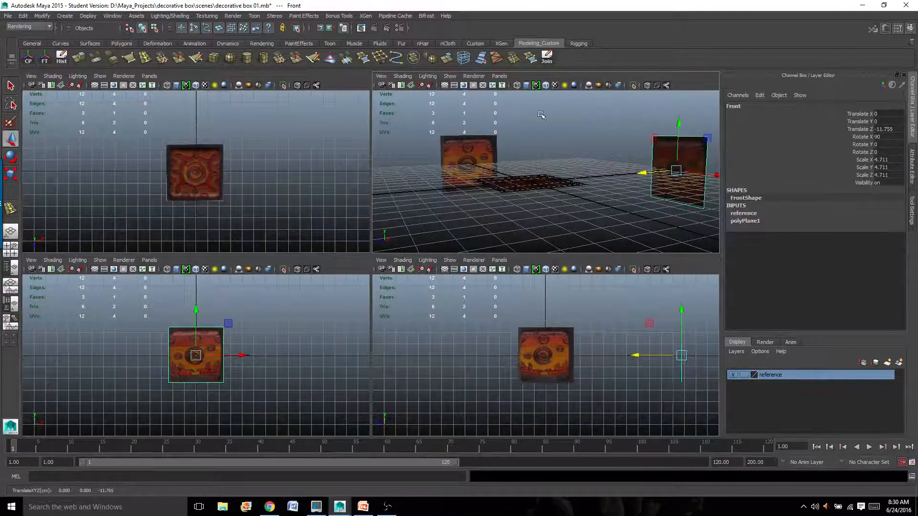
Move the top image plane below the grid to about -7.2 on the Y axis, then select the front plane.
left_click(533, 181)
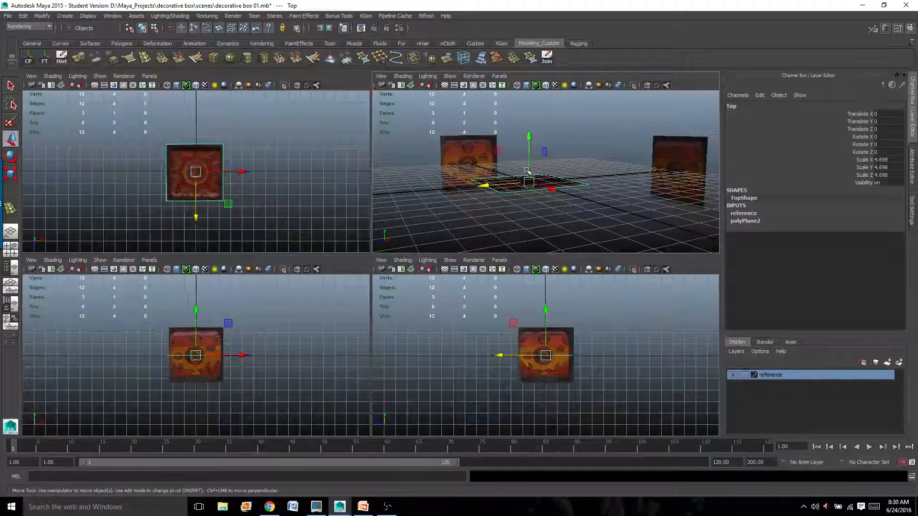
left_click_drag(528, 138, 499, 266)
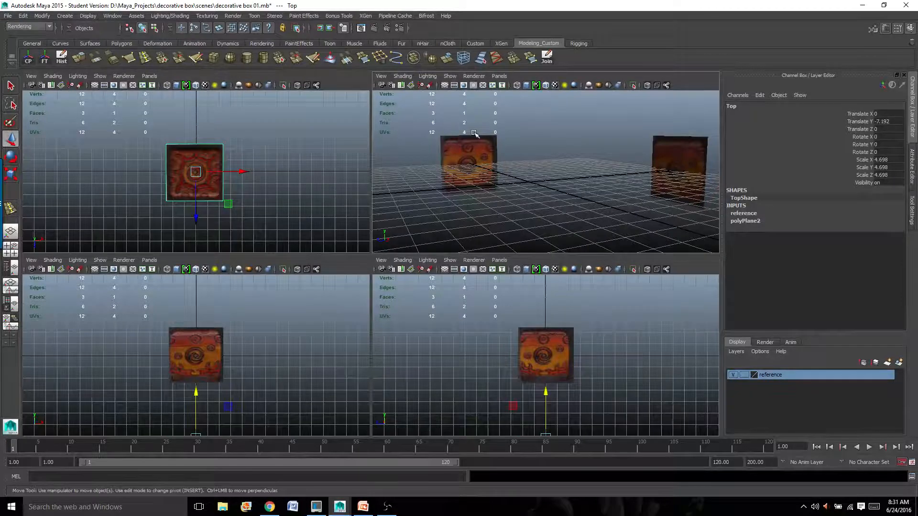
left_click(471, 154)
left_click(686, 154)
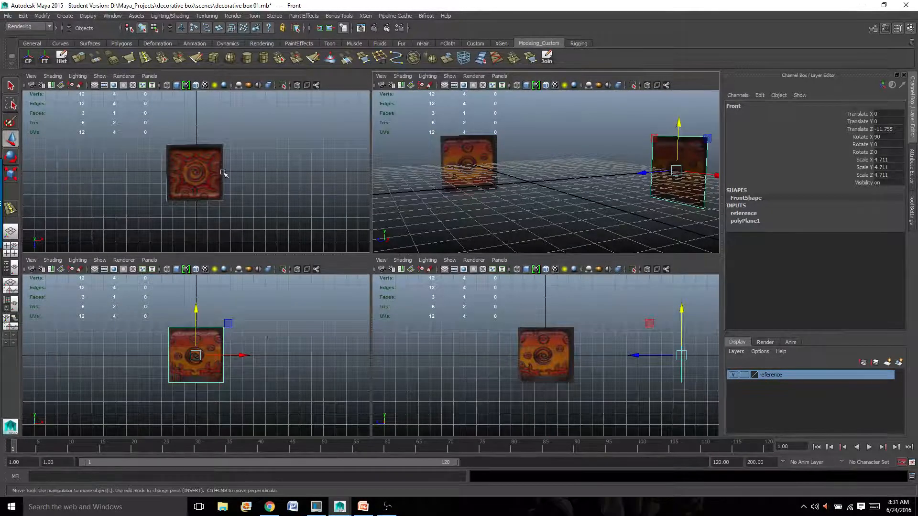
Create a default polygon cube at the grid centre between the three reference planes in the perspective view.
mouse_move(534, 164)
left_mouse_down("alt")
mouse_move(590, 195)
mouse_move(503, 147)
mouse_move(518, 191)
mouse_move(543, 201)
mouse_move(523, 173)
left_mouse_up("alt")
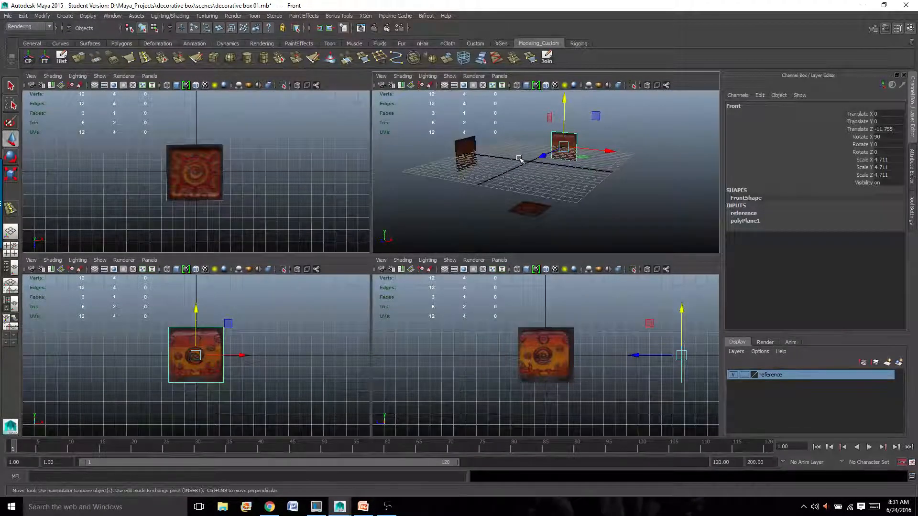
left_click_drag(552, 176, 564, 192, "alt")
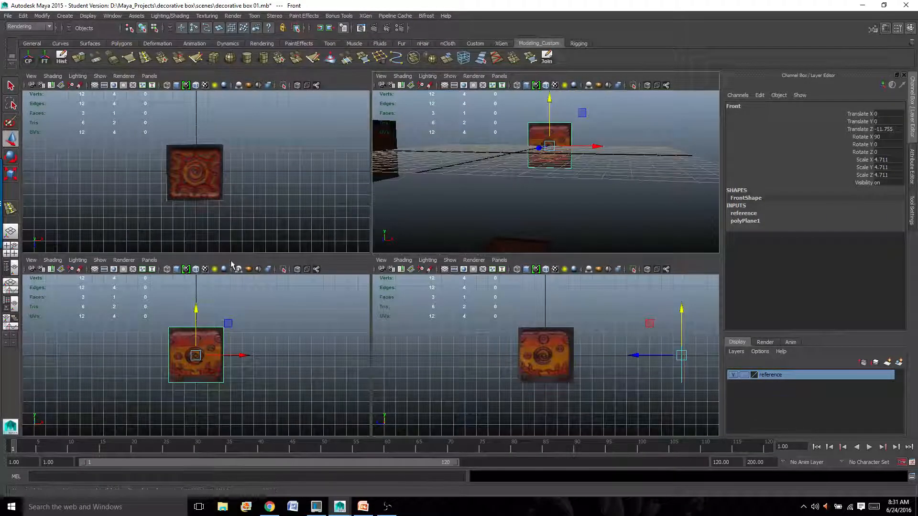
left_click_drag(655, 168, 632, 190, "alt")
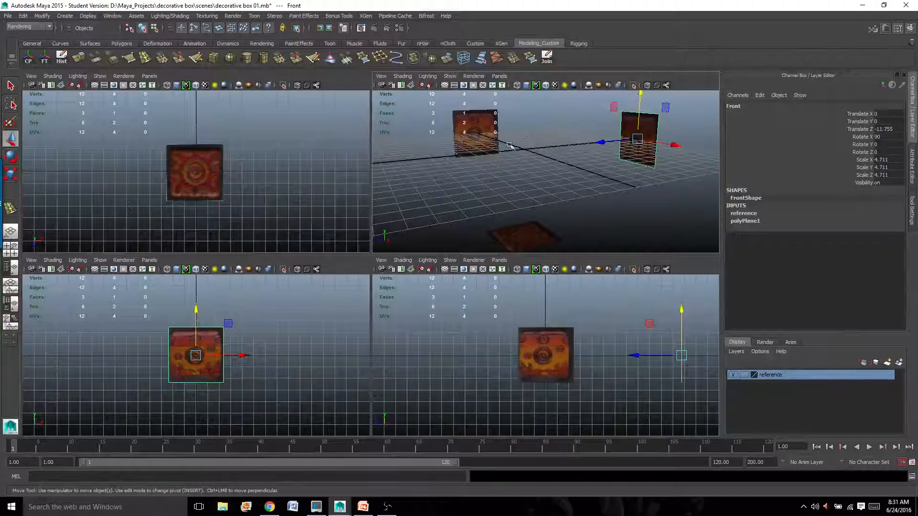
key("space")
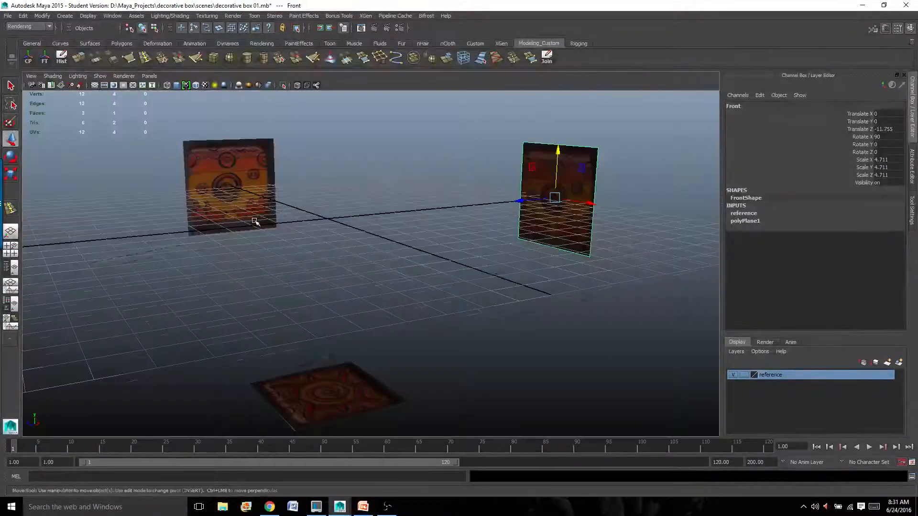
left_click_drag(281, 202, 548, 250, "alt")
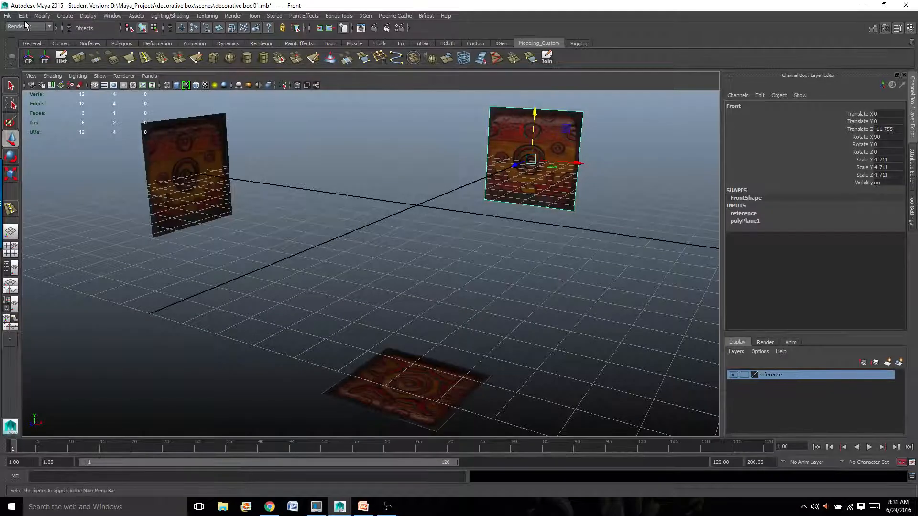
left_click(64, 16)
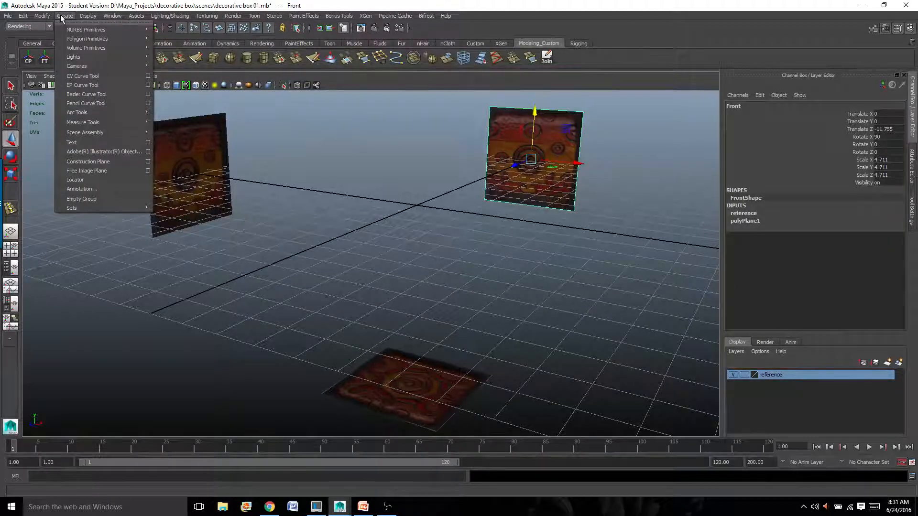
mouse_move(70, 39)
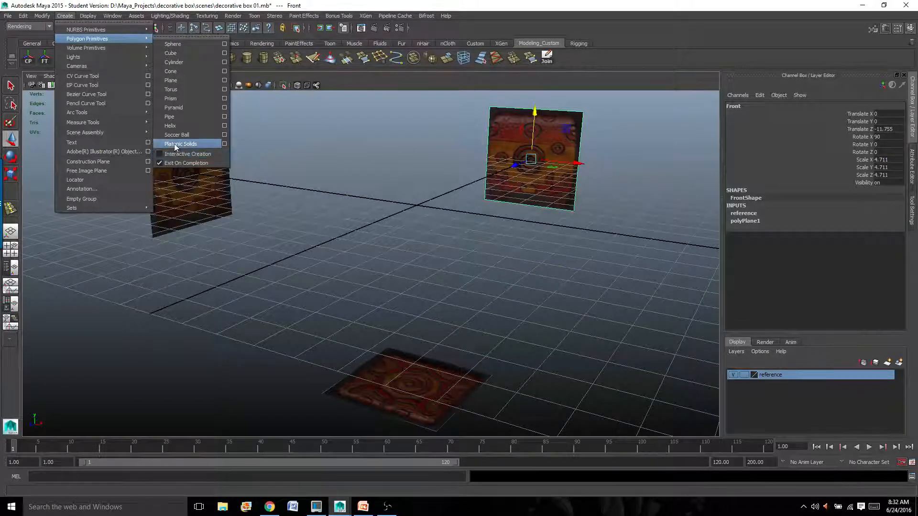
left_click(170, 53)
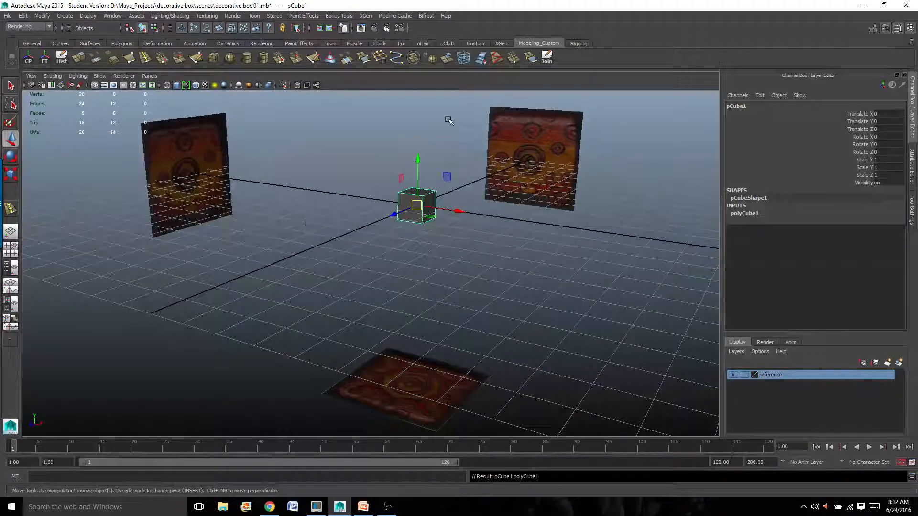
Maximise the side view and frame the cube over the side reference image.
left_click_drag(329, 252, 341, 246, "alt")
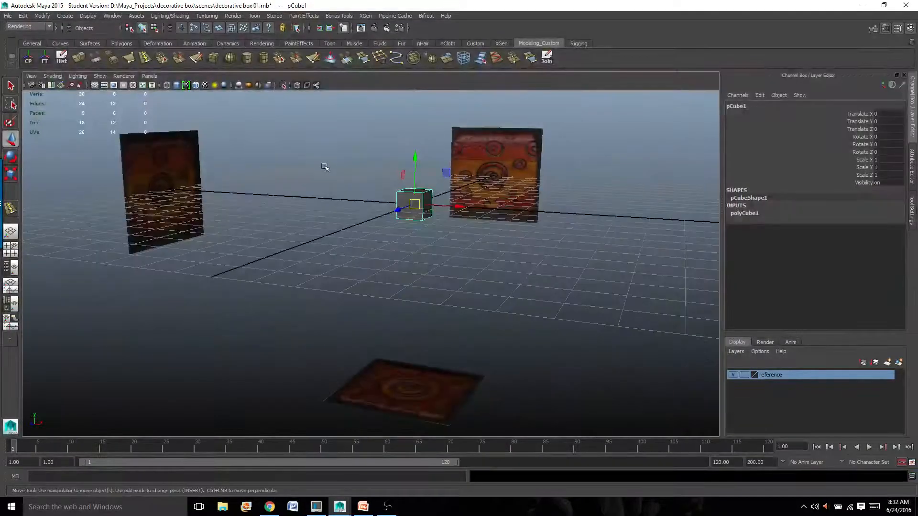
left_click_drag(573, 270, 369, 217, "alt")
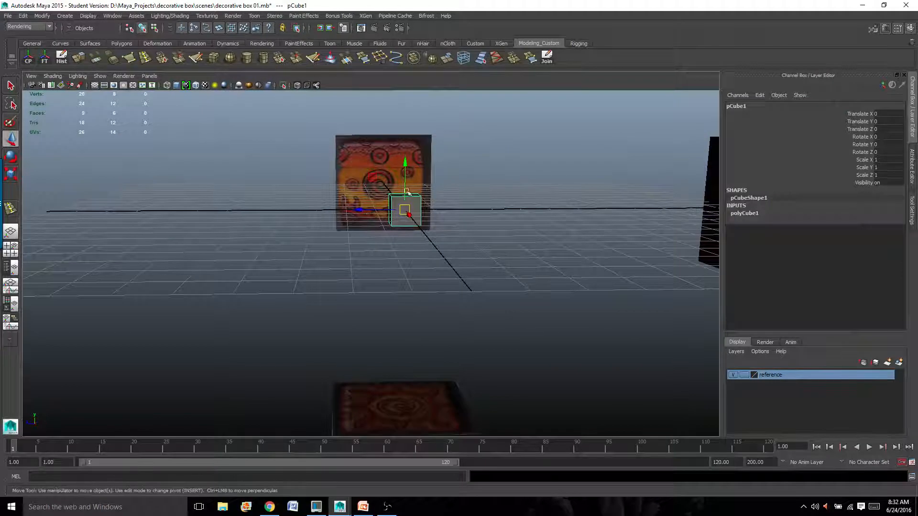
mouse_move(493, 194)
left_mouse_down("alt")
mouse_move(500, 220)
mouse_move(509, 189)
left_mouse_up("alt")
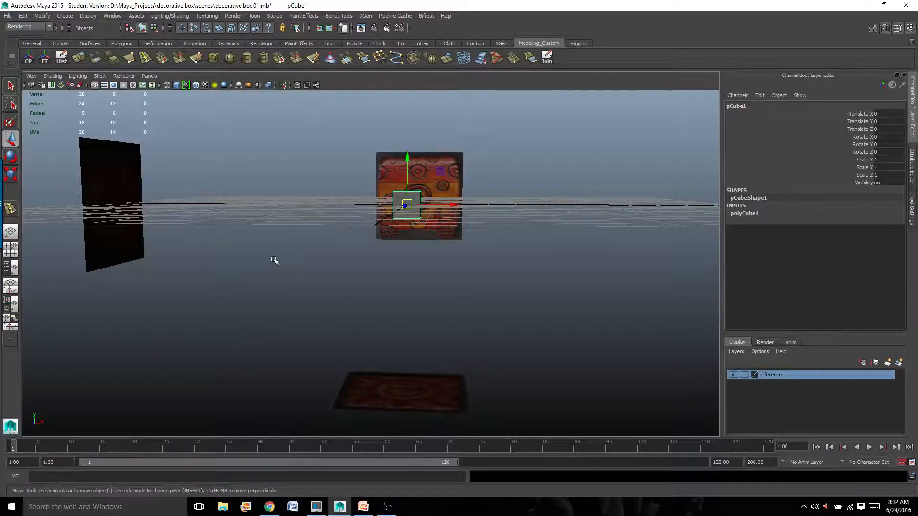
key("space")
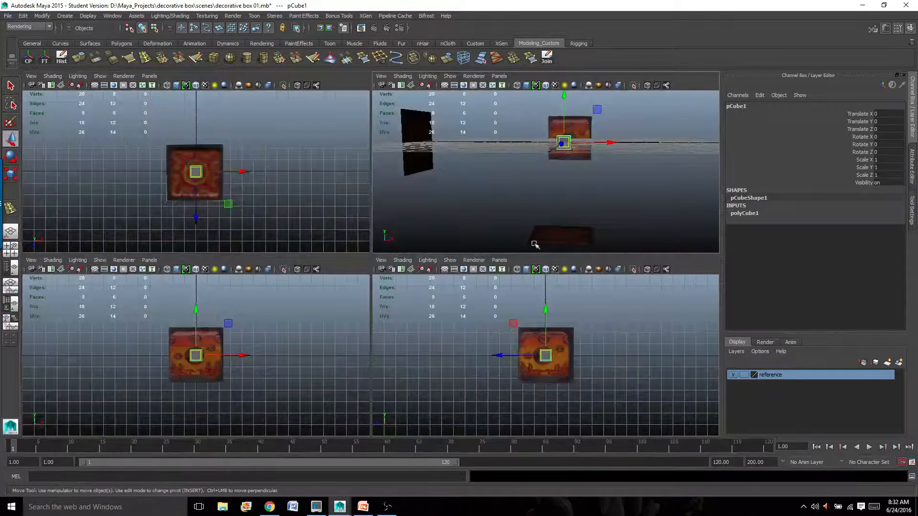
scroll(567, 335, "up", 4)
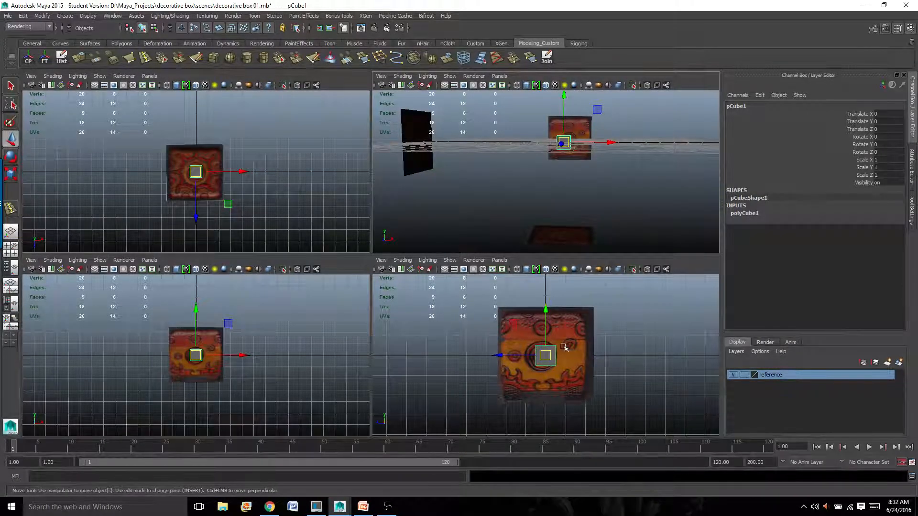
key("space")
scroll(397, 328, "up", 4)
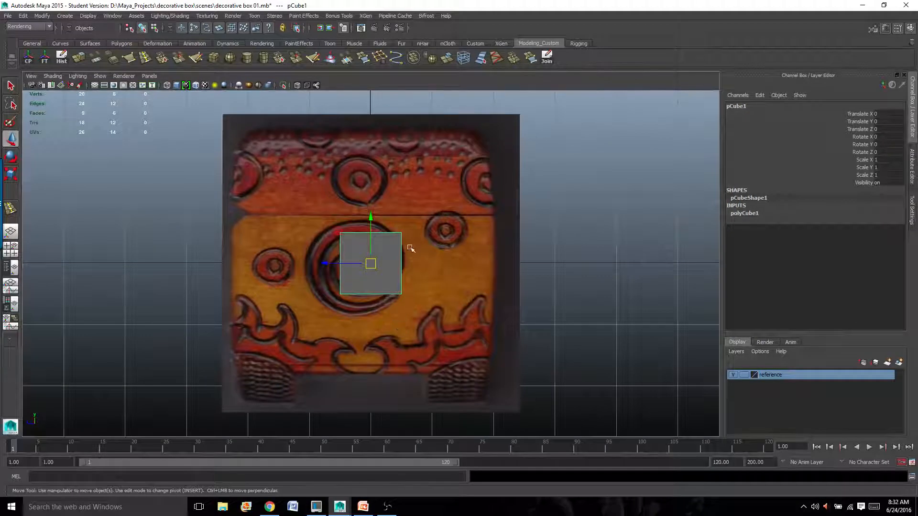
middle_click_drag(392, 248, 416, 300, "alt")
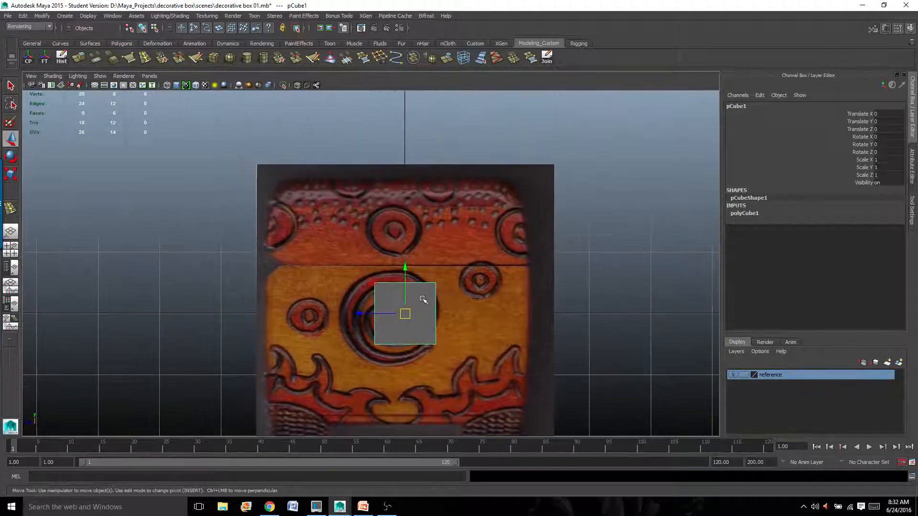
scroll(437, 280, "down", 4)
scroll(437, 281, "down", 1)
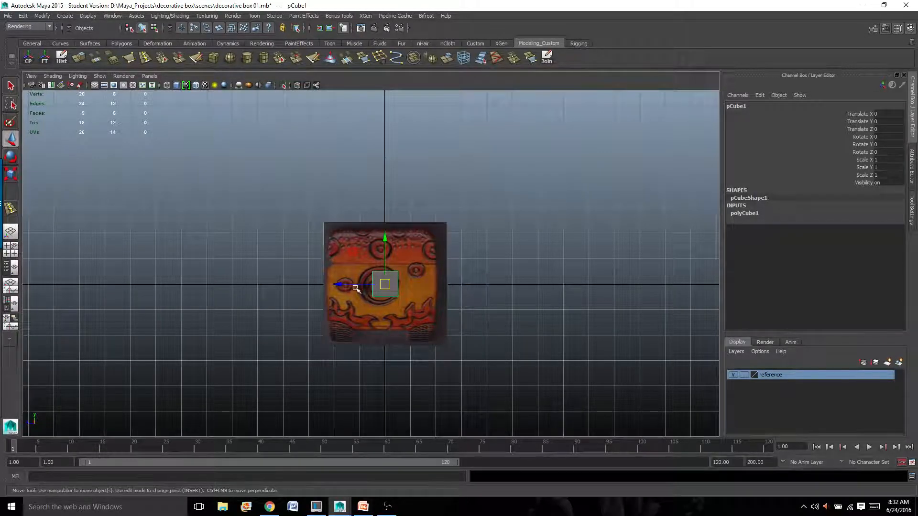
scroll(403, 216, "up", 3)
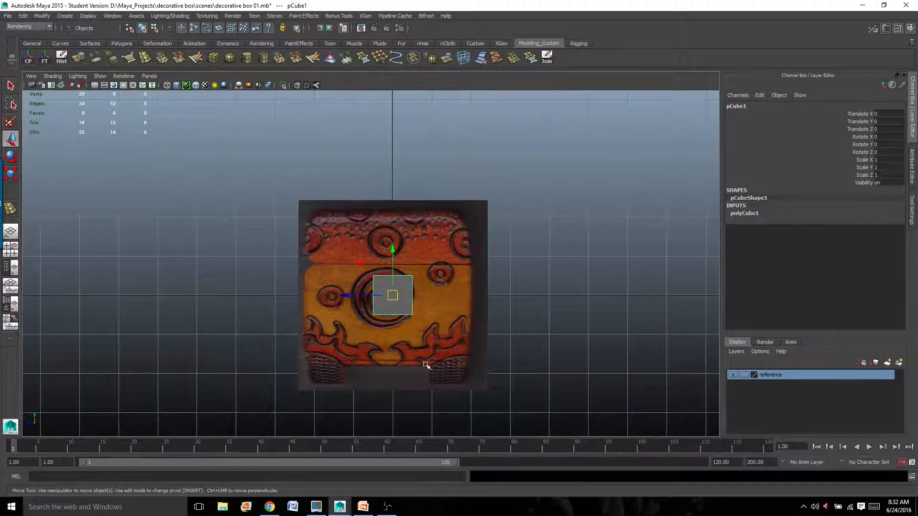
scroll(403, 288, "up", 1)
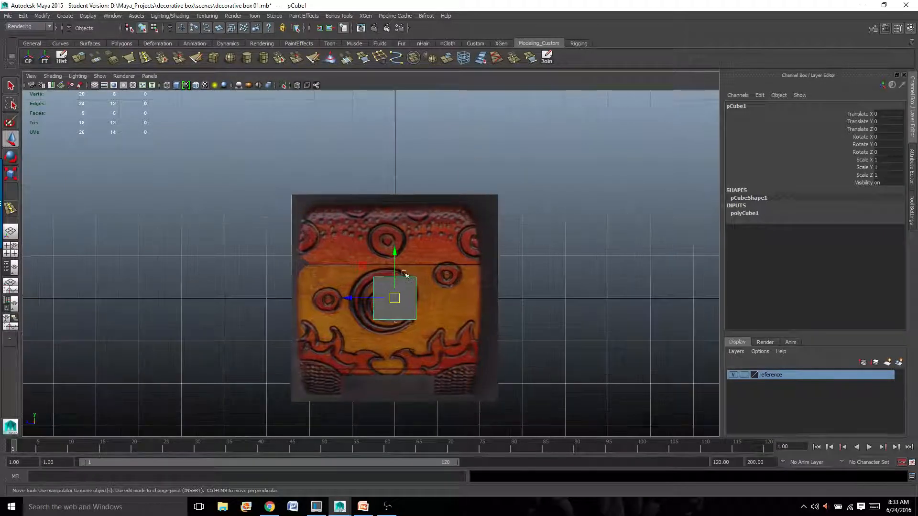
key("r")
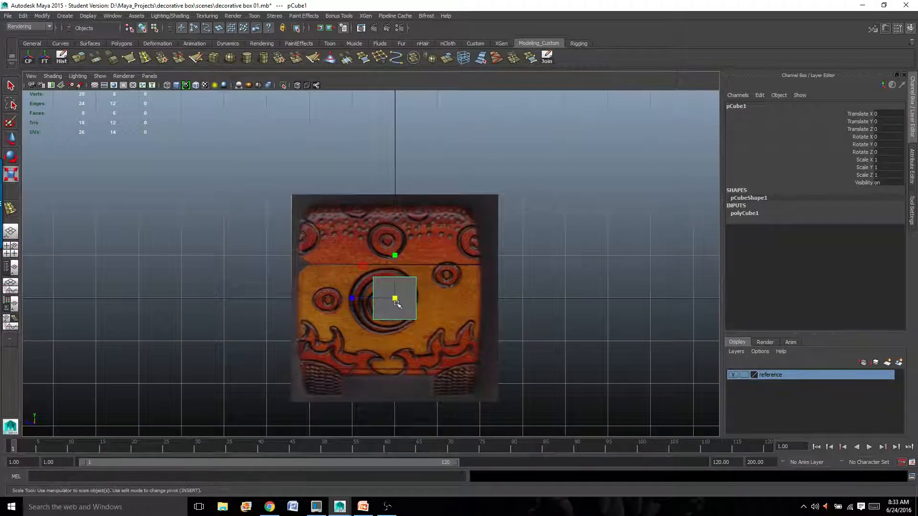
left_click_drag(395, 299, 484, 210)
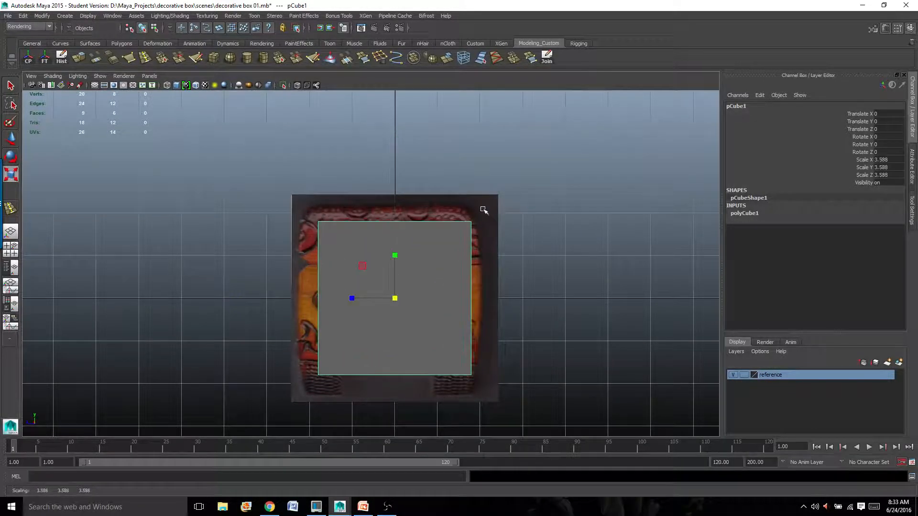
key("ctrl+z")
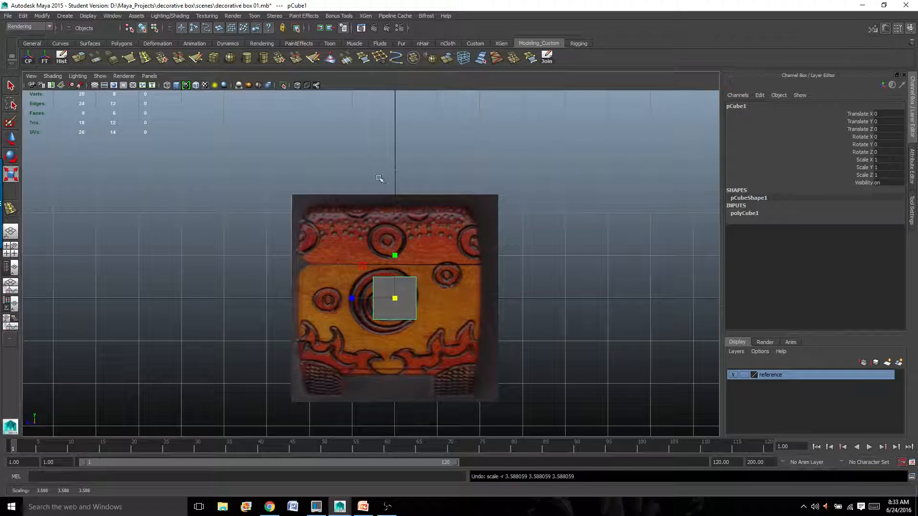
Turn on X-ray display in the side view and scale the cube uniformly to about 3.83.
left_click(297, 85)
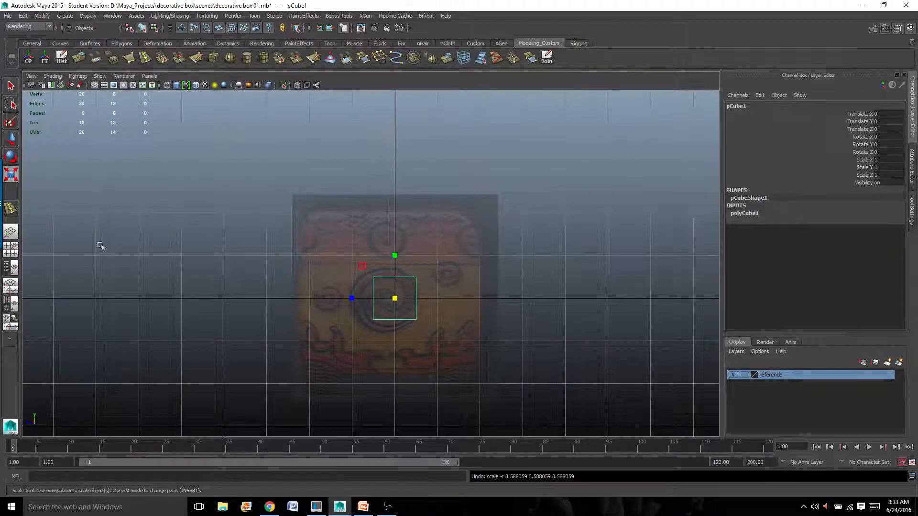
left_click(9, 138)
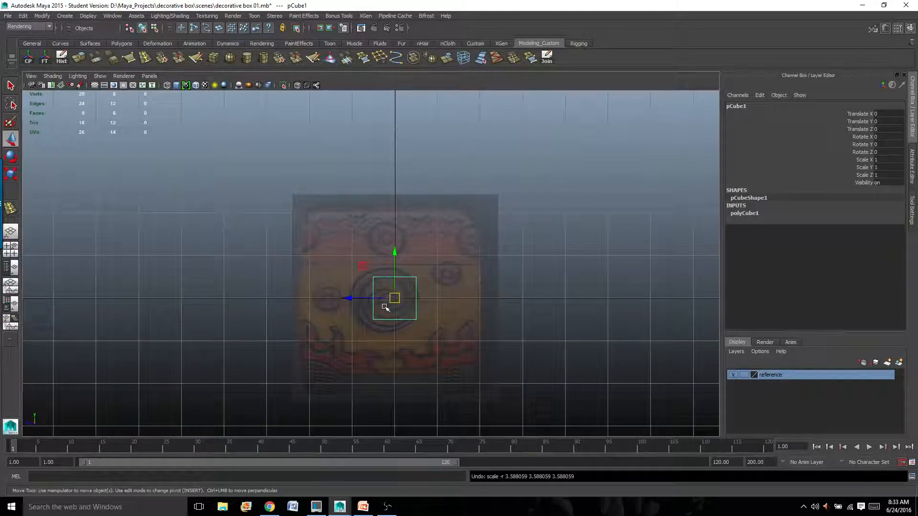
left_click(12, 175)
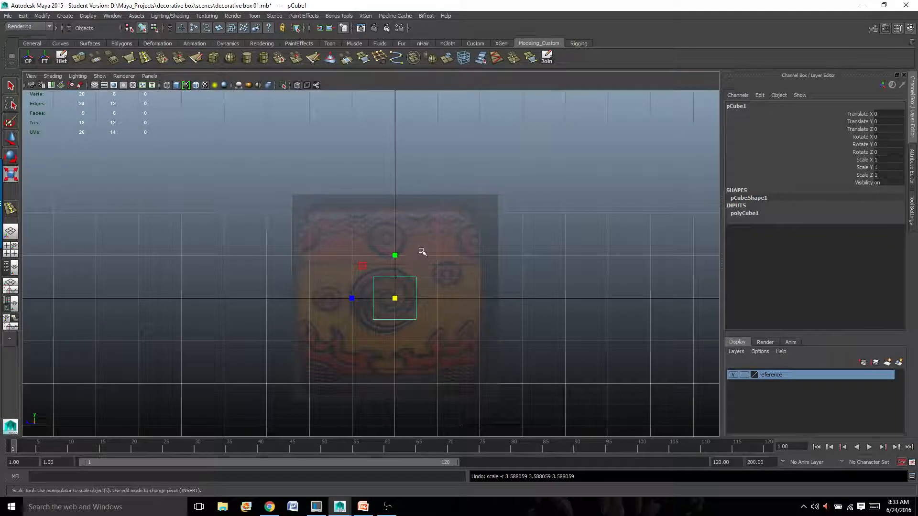
key("w")
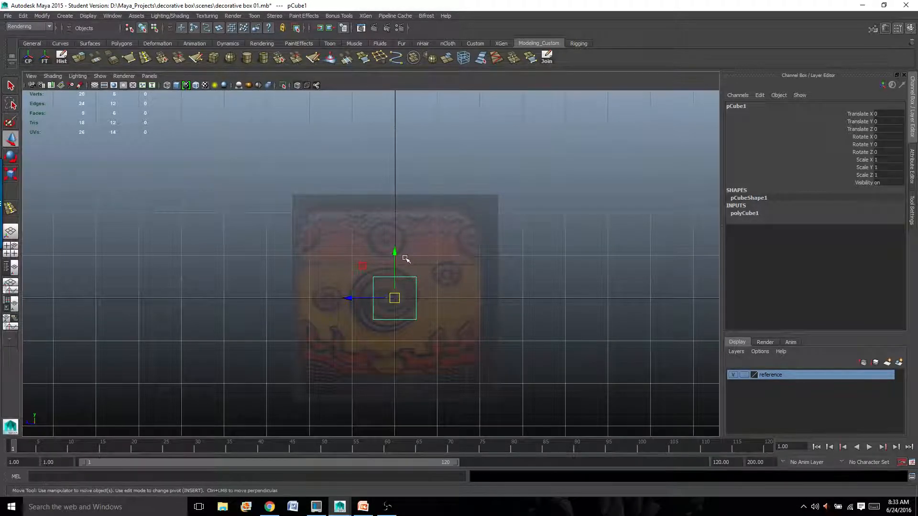
key("r")
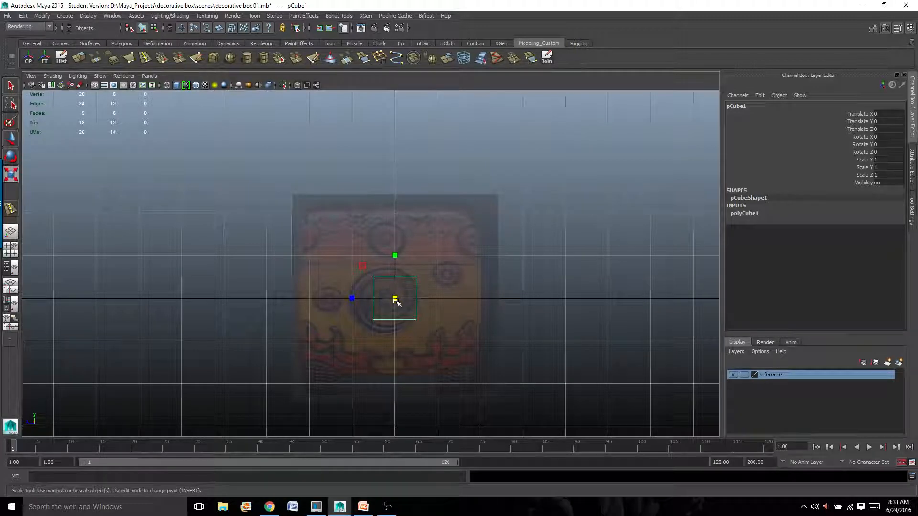
left_click_drag(396, 301, 484, 252)
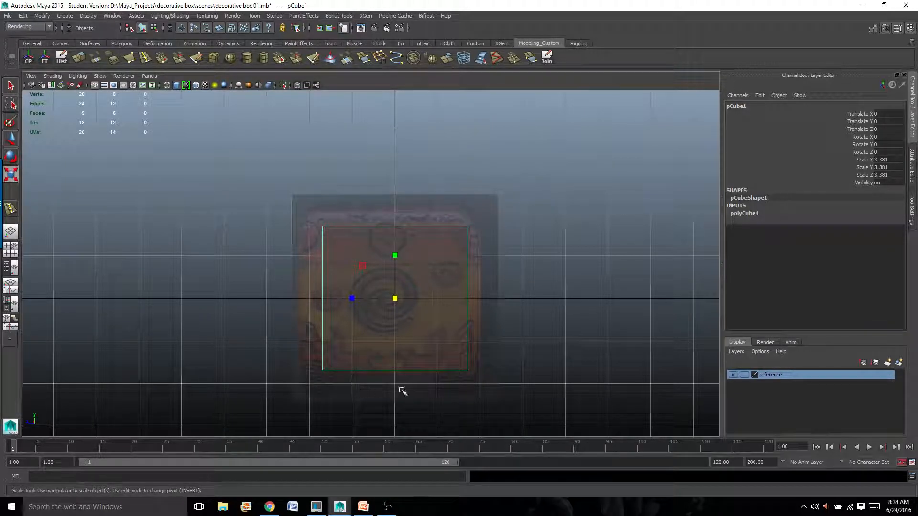
left_click_drag(394, 300, 405, 294)
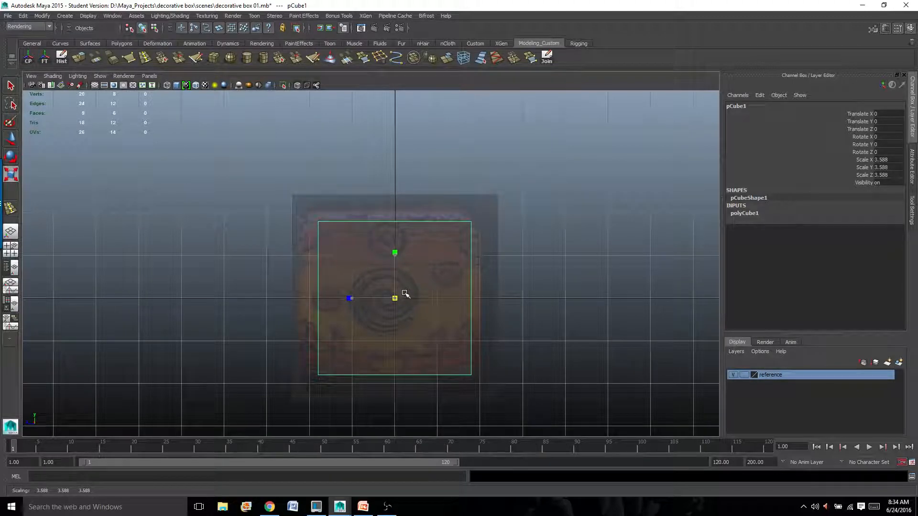
left_click_drag(405, 294, 412, 291)
Fit the cube to the box in the side image: position about 0.18 on Y and 0.06 on Z, uniform scale about 3.96.
key("w")
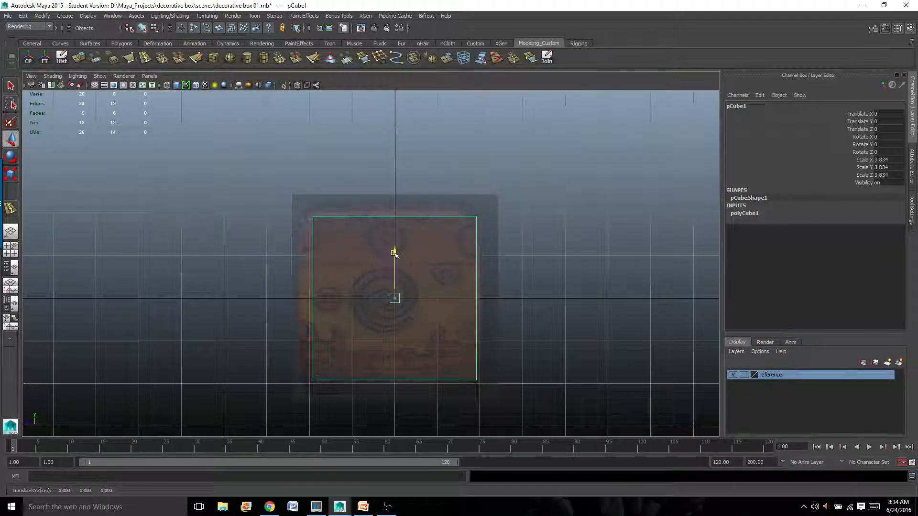
left_click_drag(394, 252, 392, 244)
key("r")
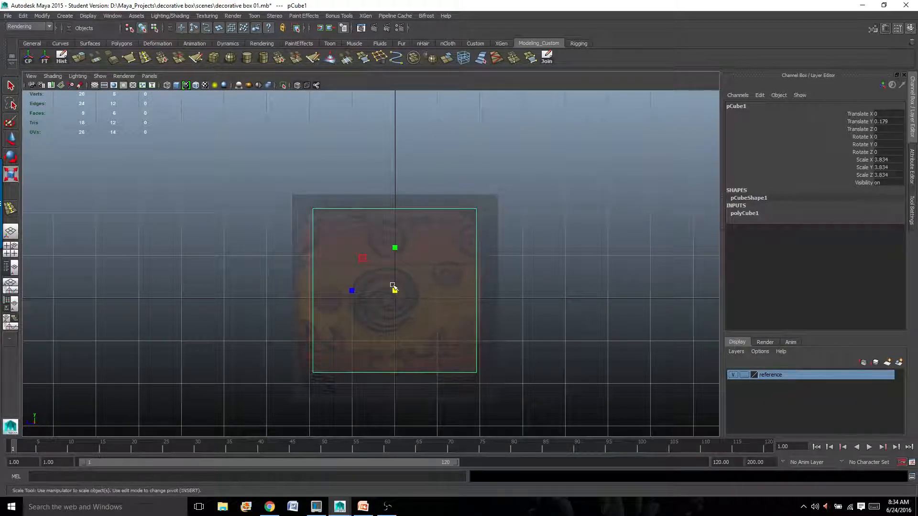
left_click_drag(396, 291, 398, 285)
key("w")
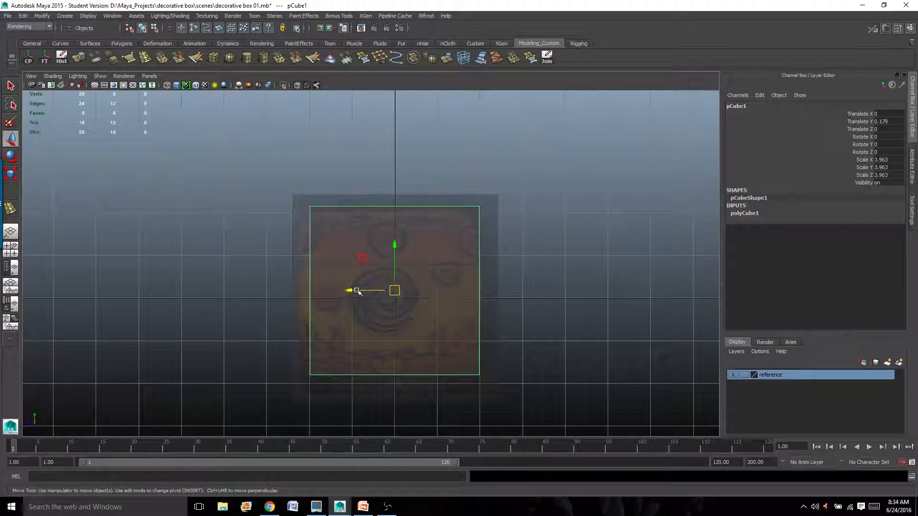
left_click_drag(352, 293, 347, 291)
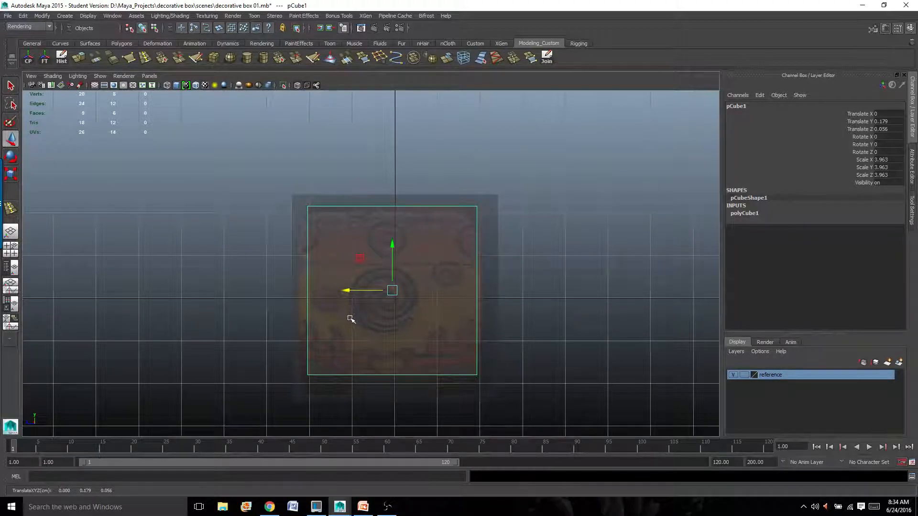
Move the cube's two left-hand vertex pairs outward along Z in the side view to meet the box outline, the upper pair to about 2.26.
right_click(350, 291)
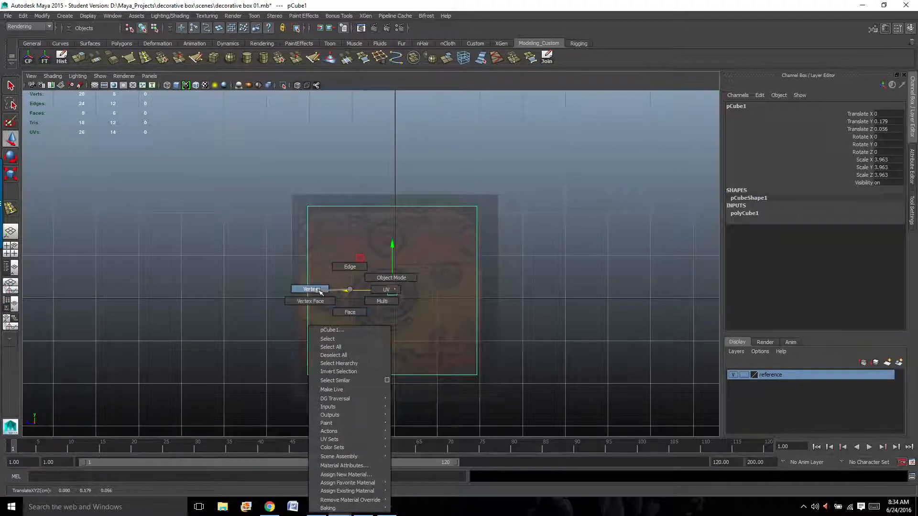
right_click_drag(319, 292, 320, 291)
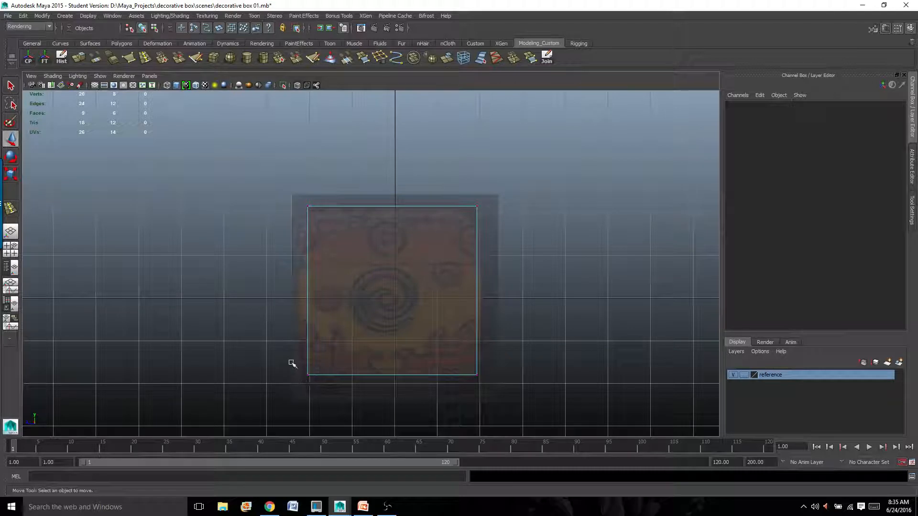
left_click_drag(235, 171, 330, 228)
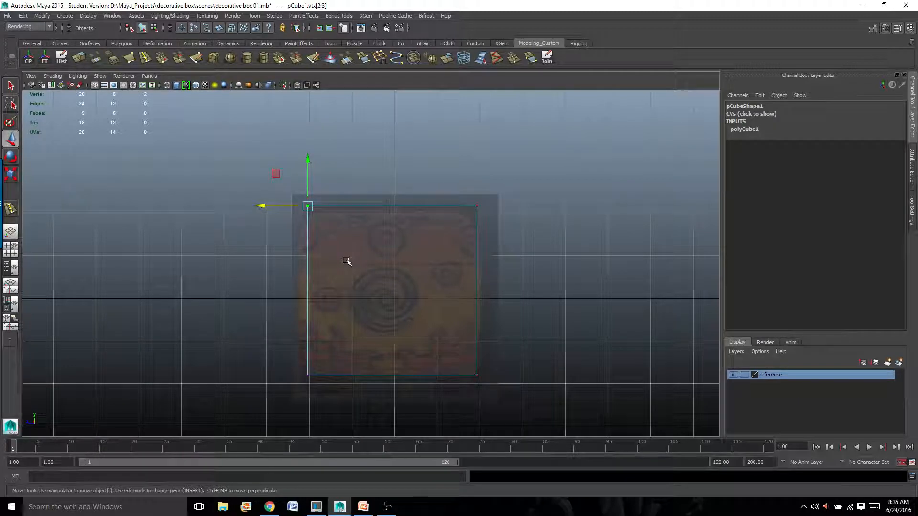
left_click(477, 206)
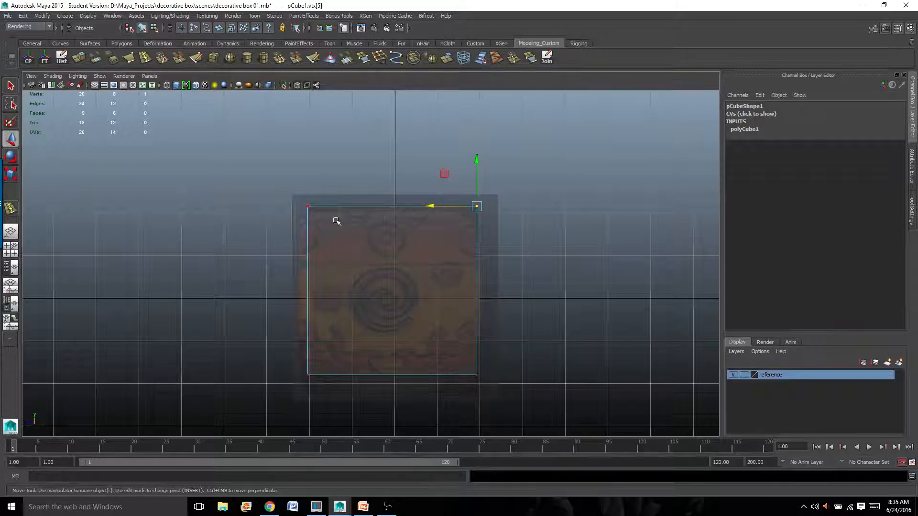
left_click_drag(289, 176, 341, 229)
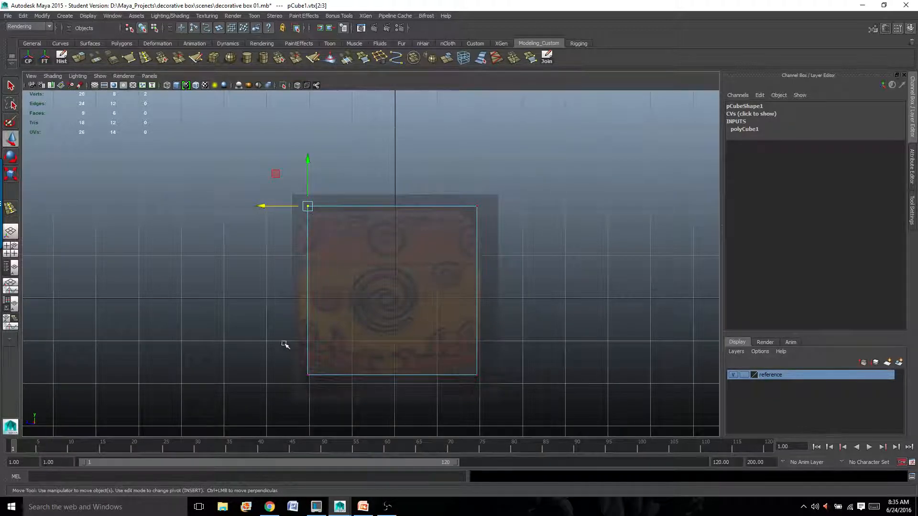
left_click_drag(284, 329, 336, 380)
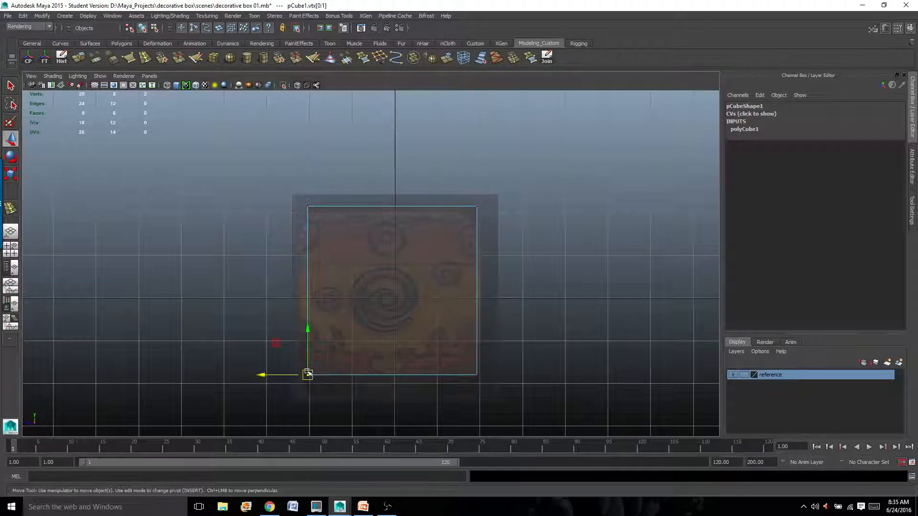
left_click_drag(264, 377, 252, 376)
left_click_drag(294, 201, 323, 216)
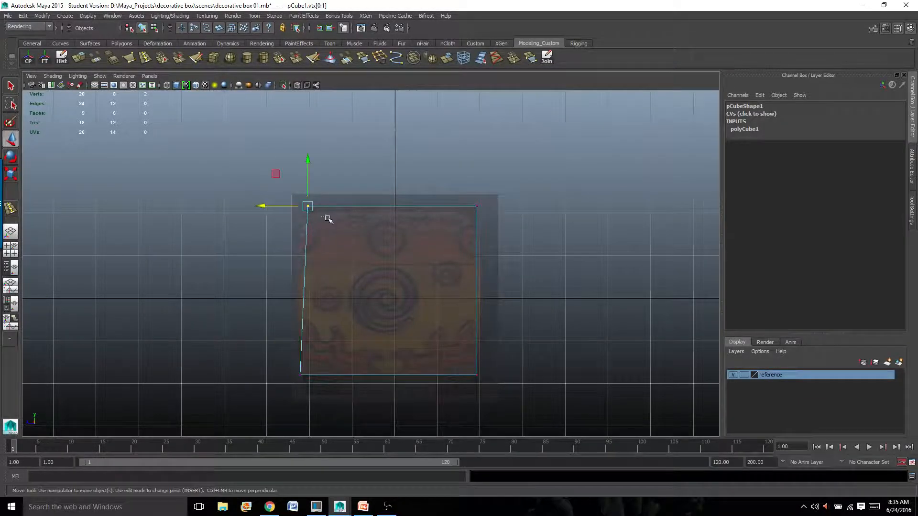
left_click_drag(267, 205, 257, 205)
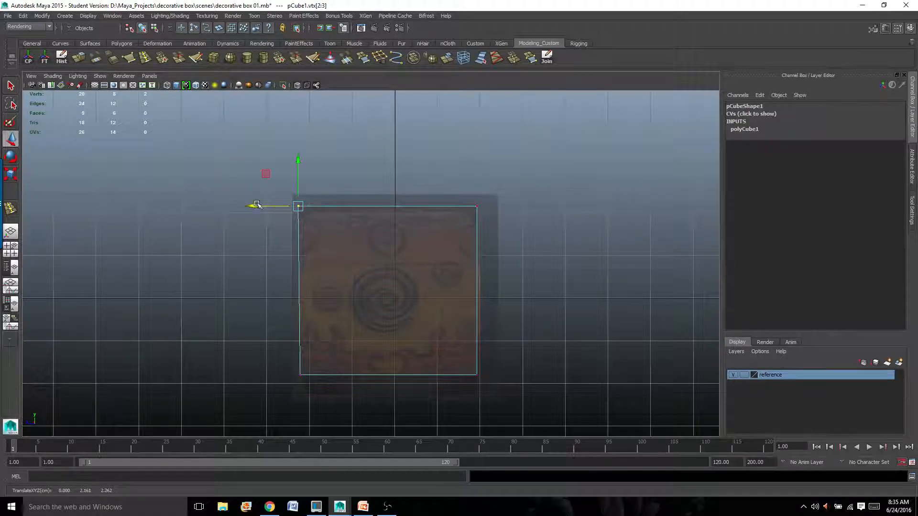
Move the cube's right-hand vertices slightly outward along Z in the side view, and straighten the upper-left corner at about 2.22 on Z.
left_click_drag(443, 185, 487, 225)
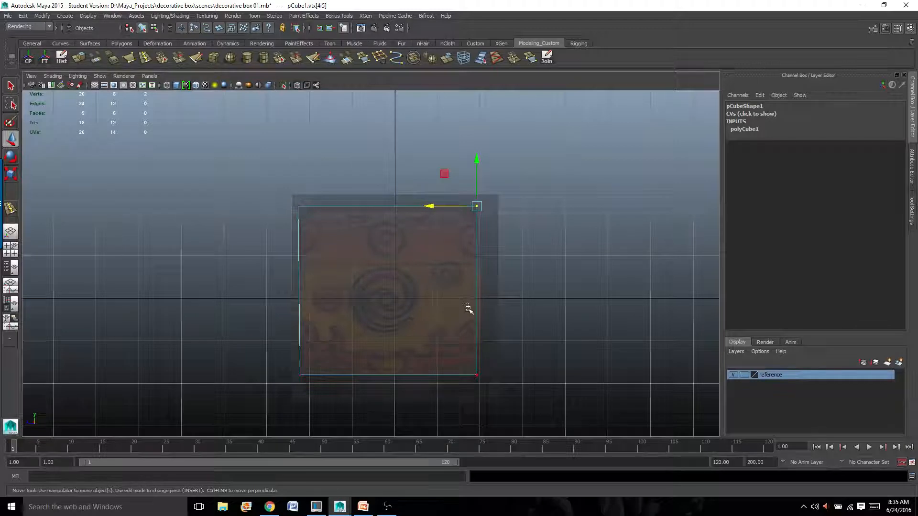
left_click_drag(463, 301, 505, 377)
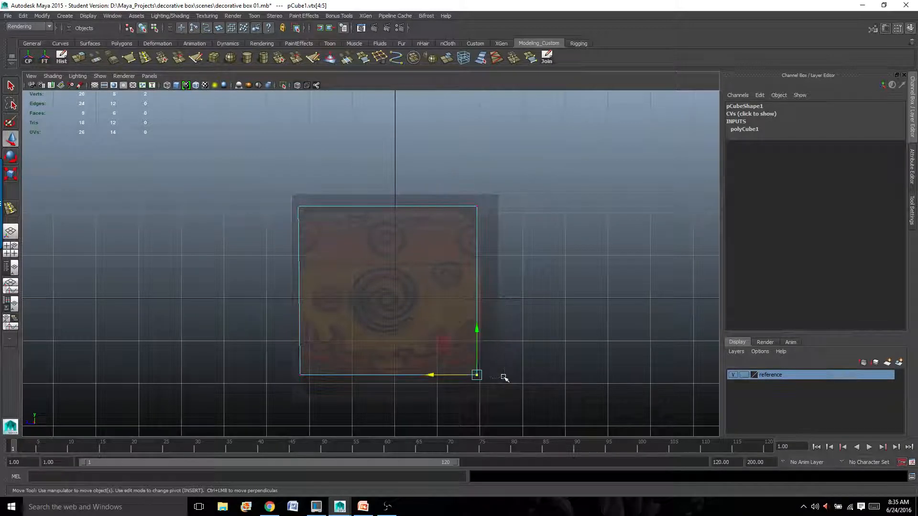
left_click_drag(447, 159, 518, 230, "shift")
left_click(431, 291)
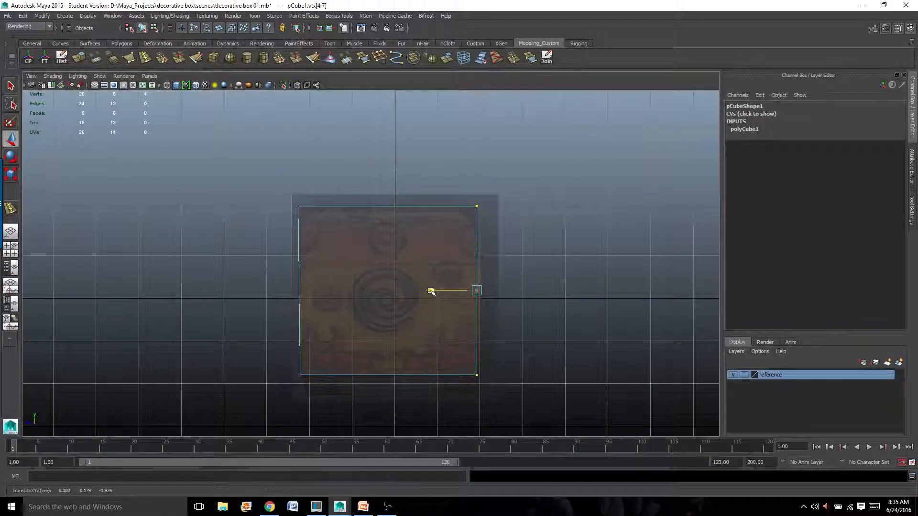
left_click_drag(431, 292, 433, 289)
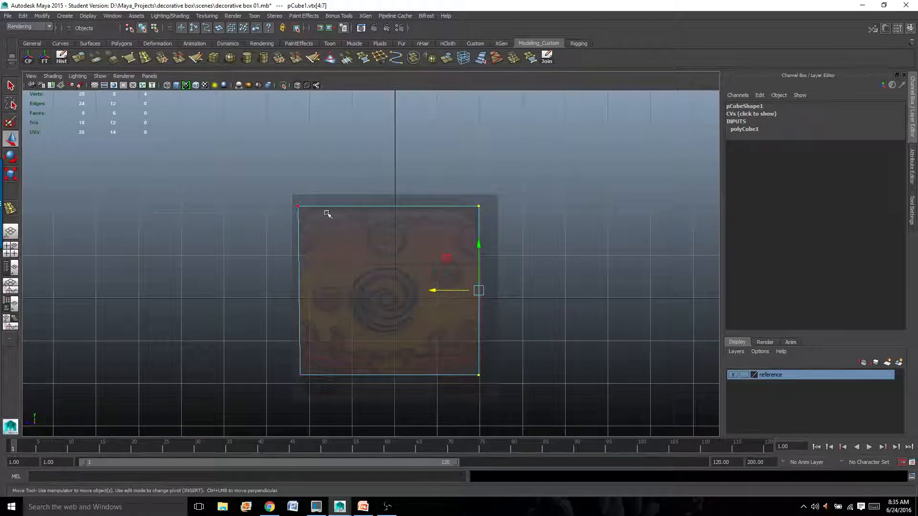
left_click_drag(271, 188, 307, 214)
mouse_move(252, 205)
left_mouse_down()
mouse_move(254, 193)
mouse_move(254, 205)
left_mouse_up()
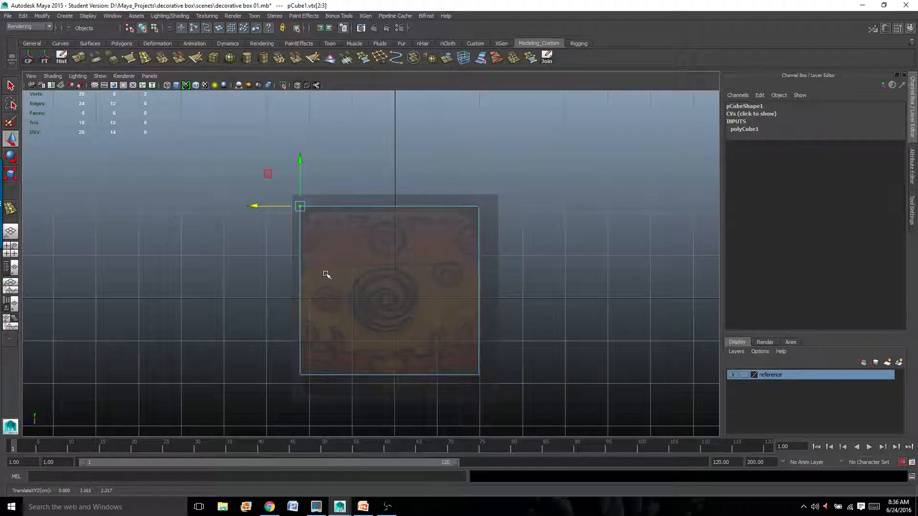
Turn on X-ray display in the front view and move the cube's left vertices to about -2.25 on X and its right vertices out to the box outline.
key("space")
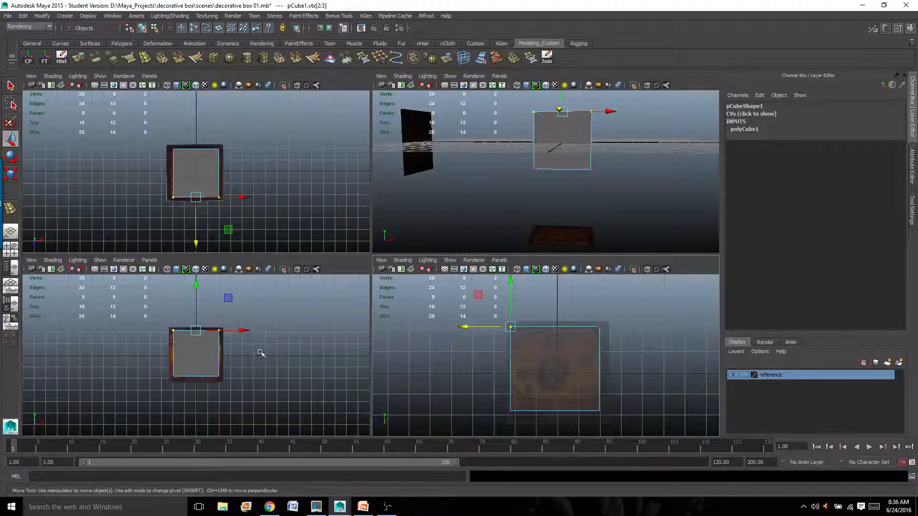
key("space")
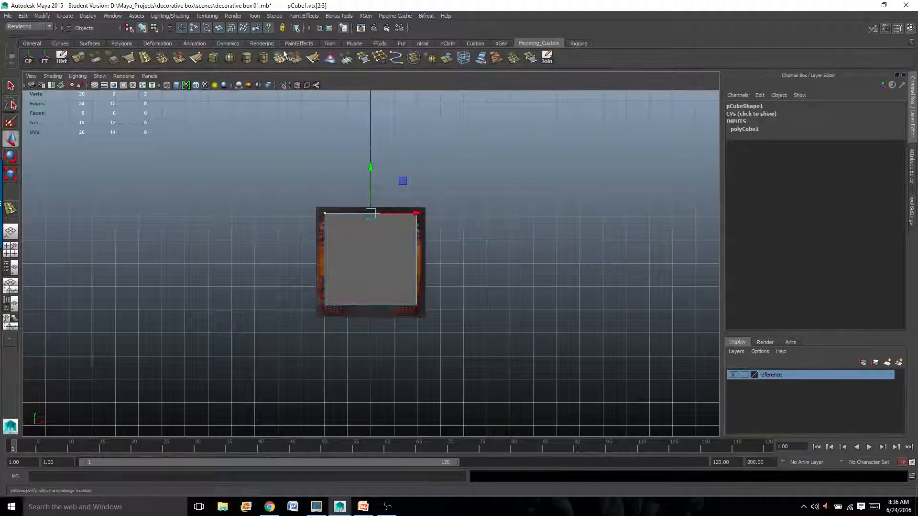
left_click(297, 85)
scroll(426, 288, "up", 8)
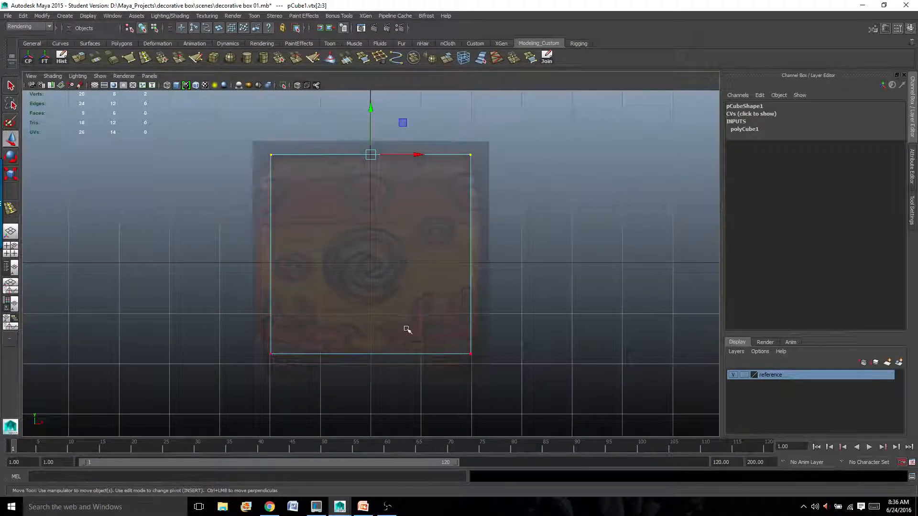
left_click_drag(228, 123, 310, 387)
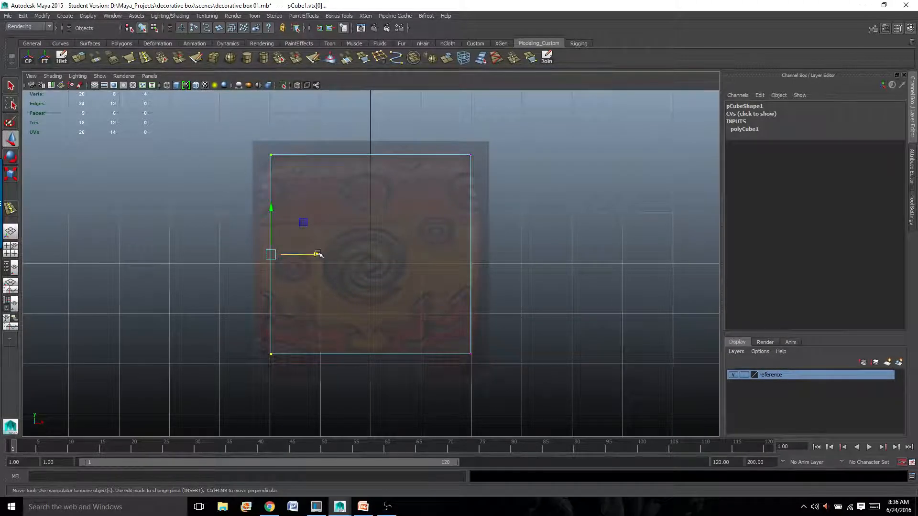
left_click_drag(317, 253, 305, 248)
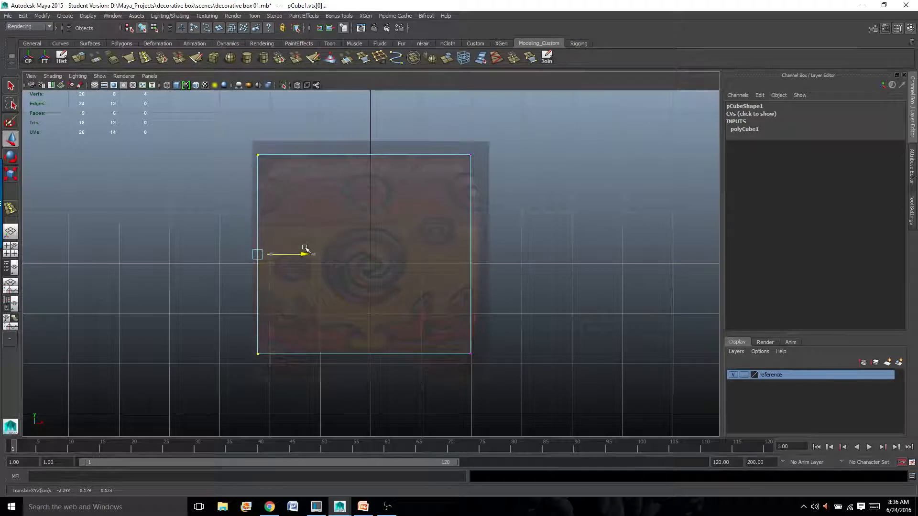
left_click_drag(458, 136, 538, 367)
left_click_drag(516, 254, 525, 258)
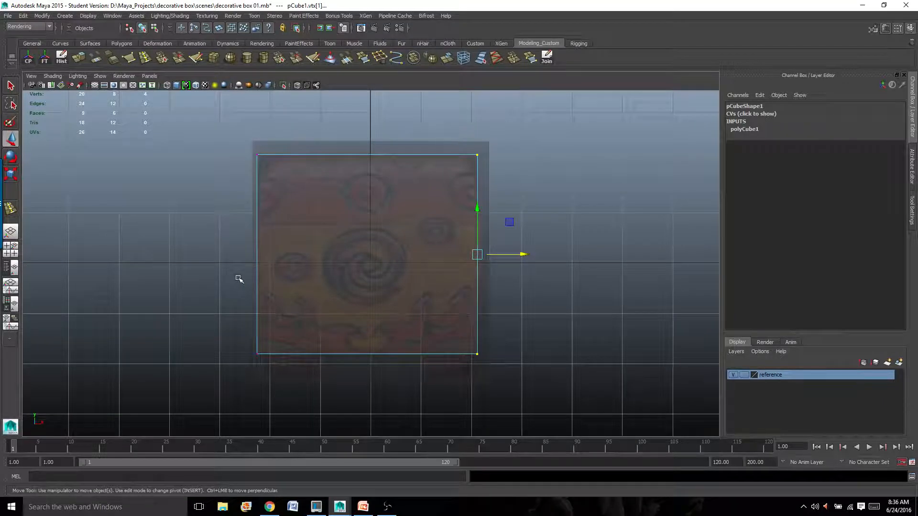
Turn on X-ray display in the top view and compare the cube with the top reference image.
key("space")
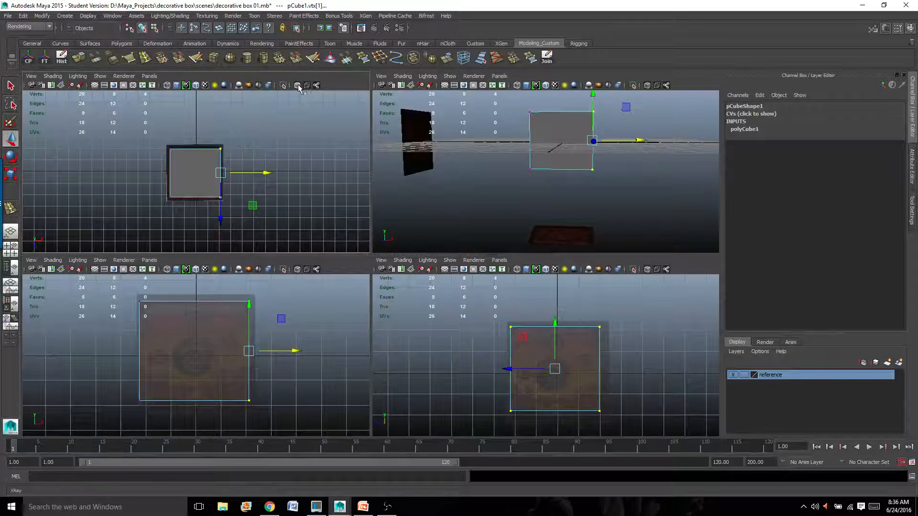
key("6")
key("space")
scroll(332, 267, "up", 5)
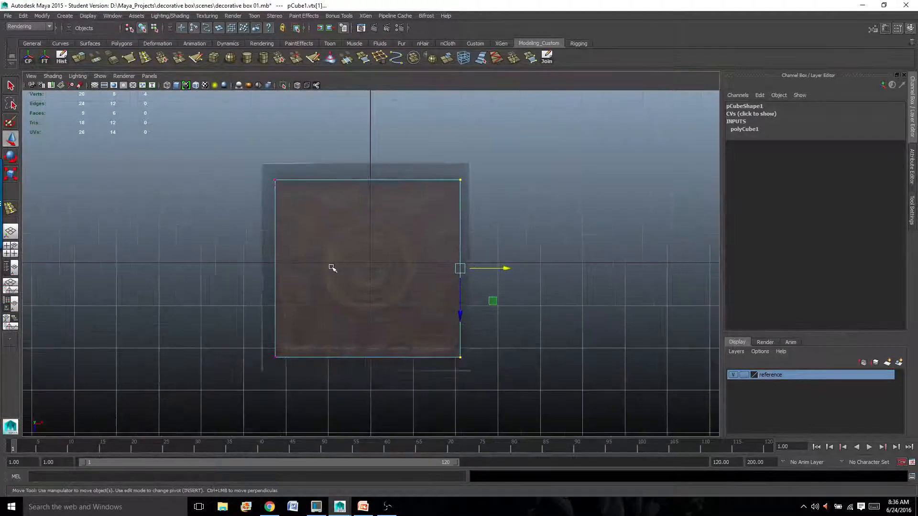
scroll(332, 267, "up", 4)
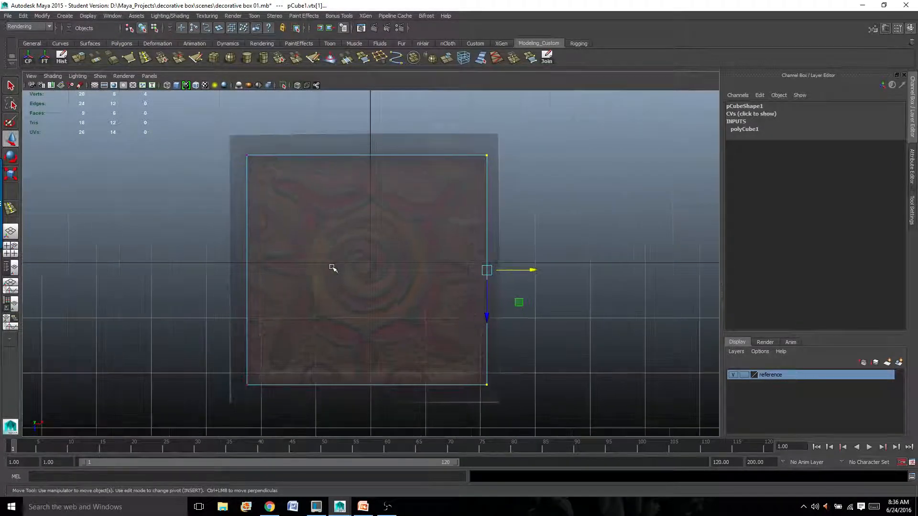
scroll(334, 269, "up", 1)
scroll(334, 270, "down", 5)
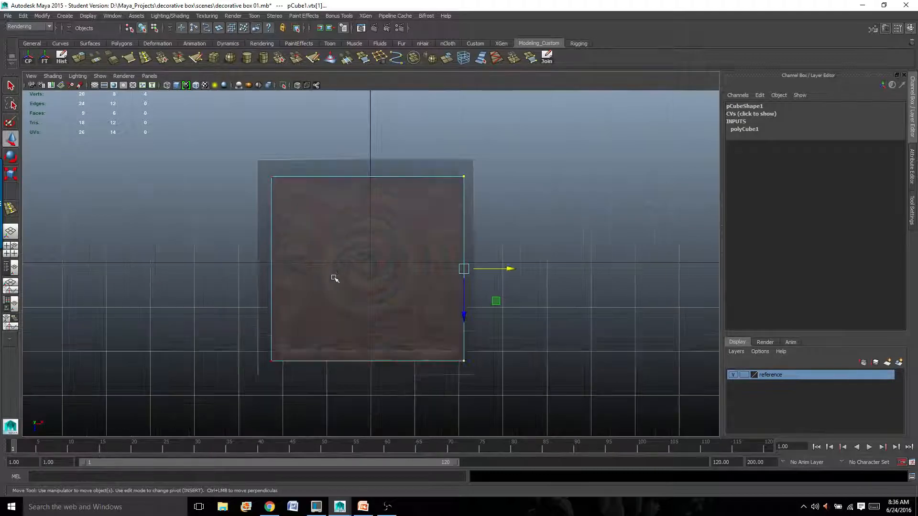
scroll(333, 275, "up", 2)
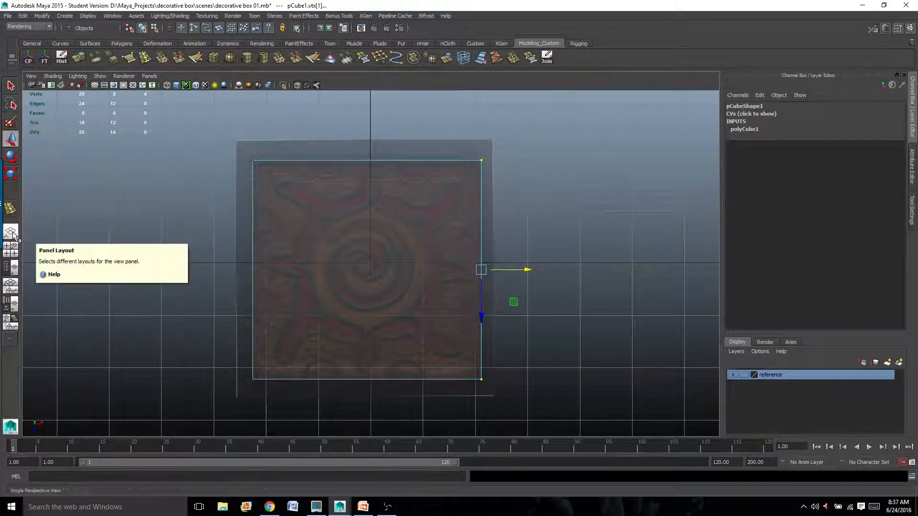
Return to the four-view layout, show the cube's upper faces in the perspective view, and select the cube in object mode.
key("space")
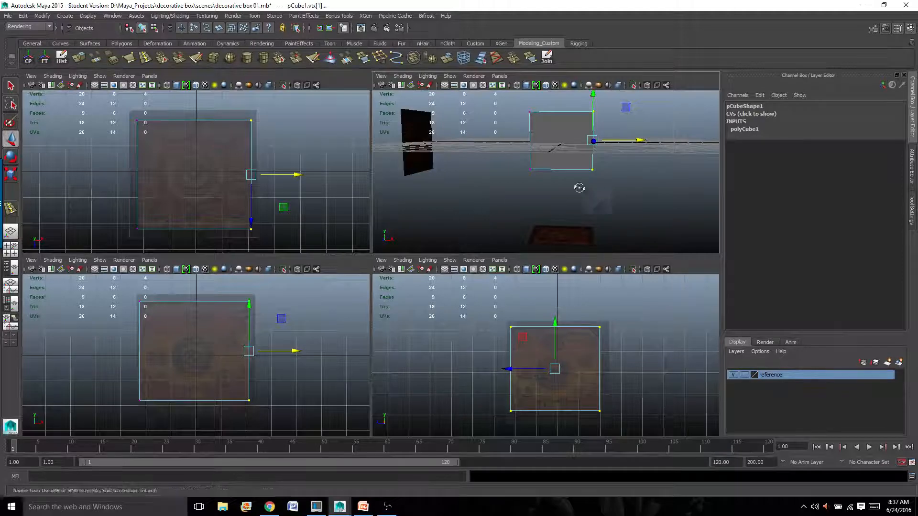
left_click_drag(580, 189, 541, 193, "alt")
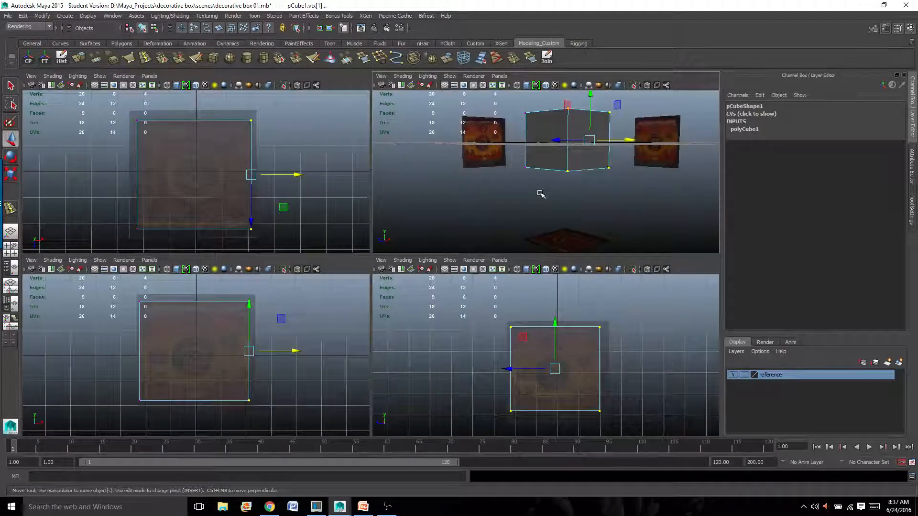
scroll(566, 179, "up", 3)
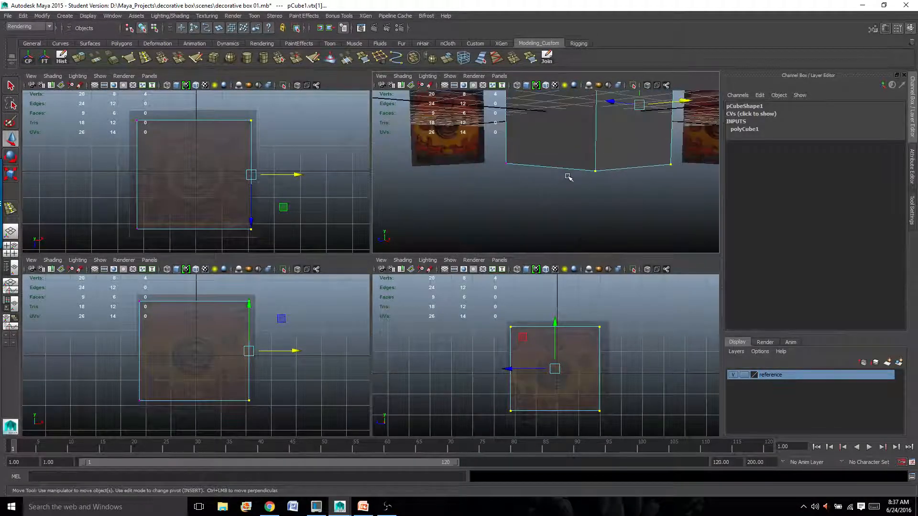
scroll(568, 177, "down", 4)
right_click(580, 200)
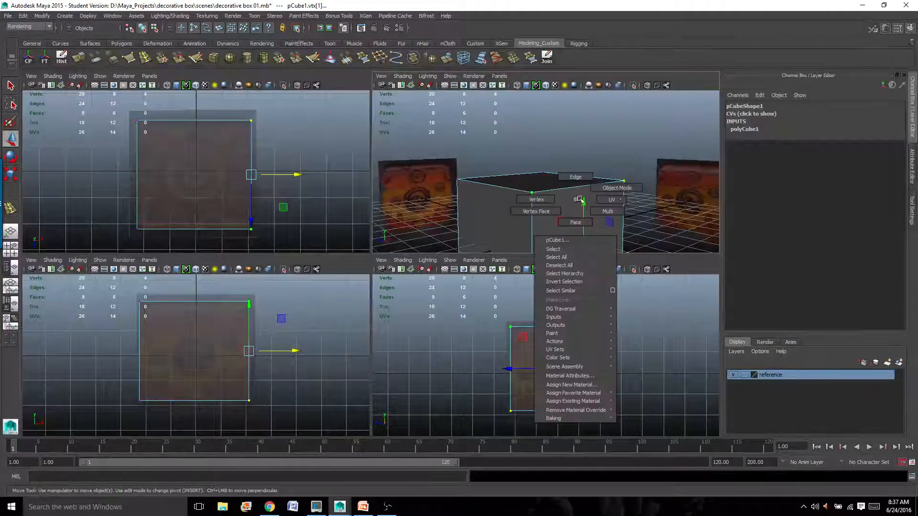
left_click(616, 188)
left_click(571, 198)
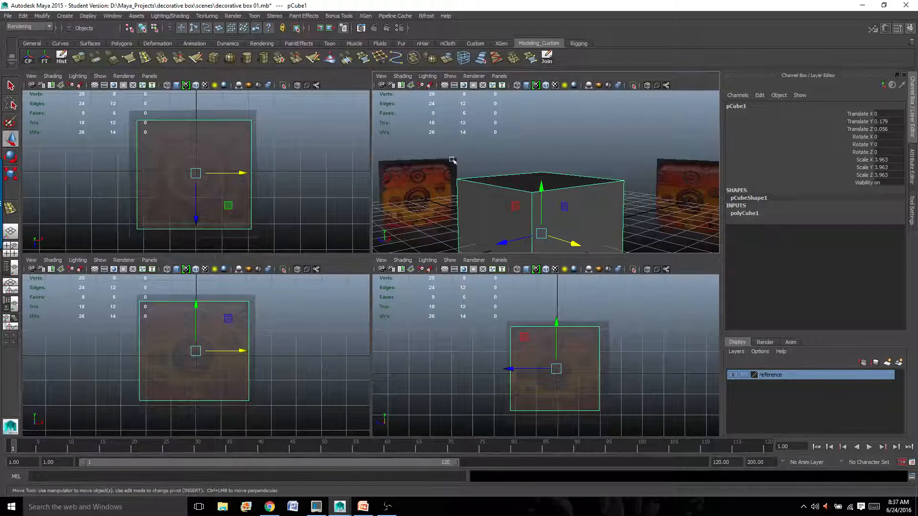
right_click_drag(486, 189, 482, 169)
left_click(498, 183)
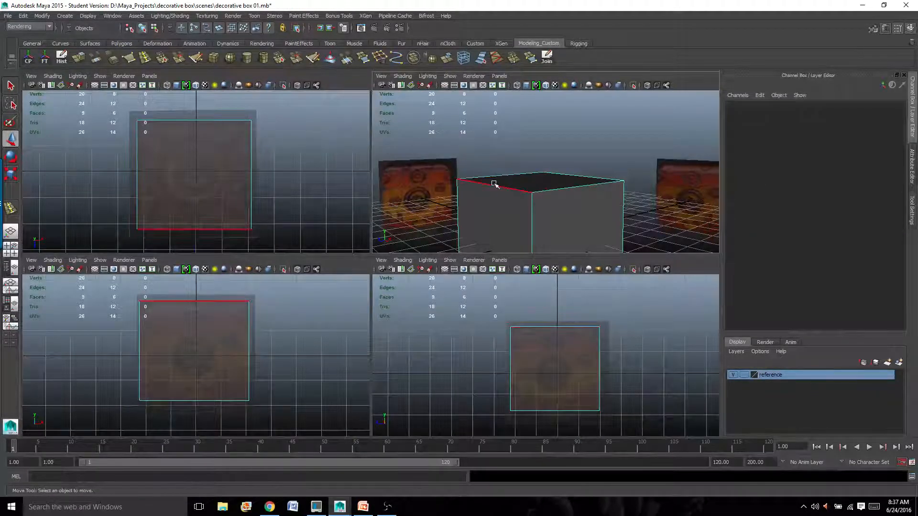
left_click(585, 179, "shift")
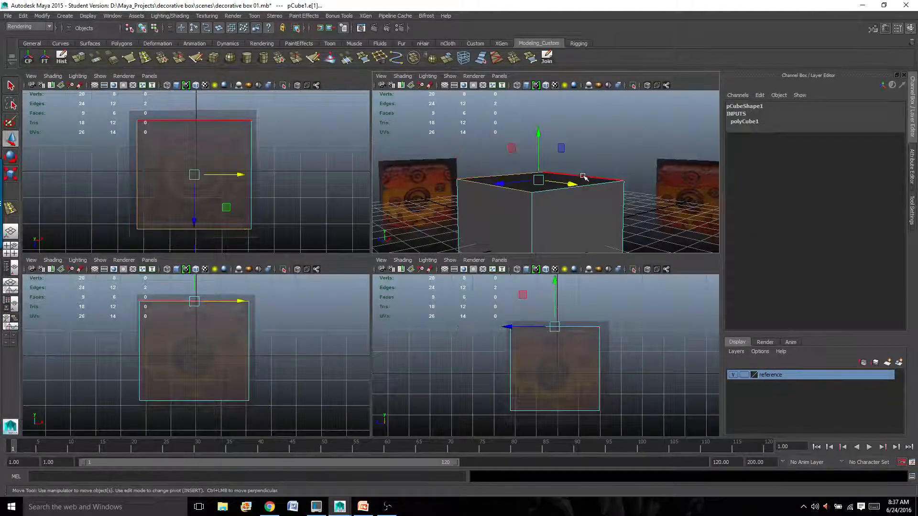
left_click(603, 185, "shift")
right_click_drag(586, 213, 605, 207)
Maximise the perspective view and select the four edges around the cube's top face.
key("space")
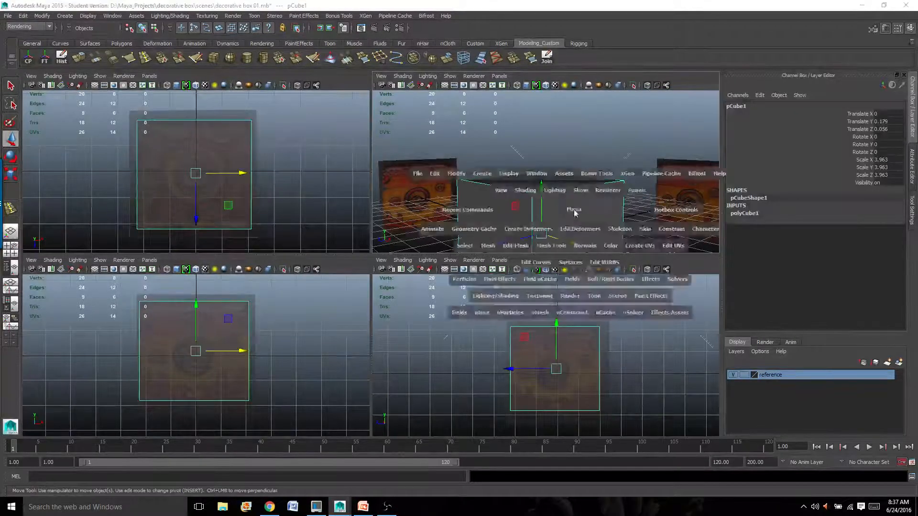
left_click_drag(408, 268, 484, 247, "alt")
right_click_drag(483, 248, 484, 231)
left_click_drag(439, 299, 462, 309, "alt")
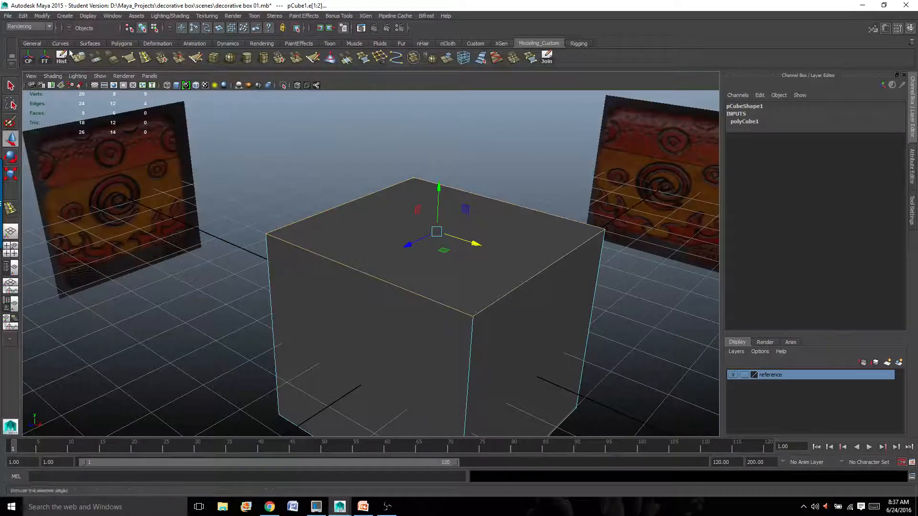
Switch to the Polygons menu set and display the Modeling Toolkit beside the viewport.
left_click(48, 27)
left_click(28, 42)
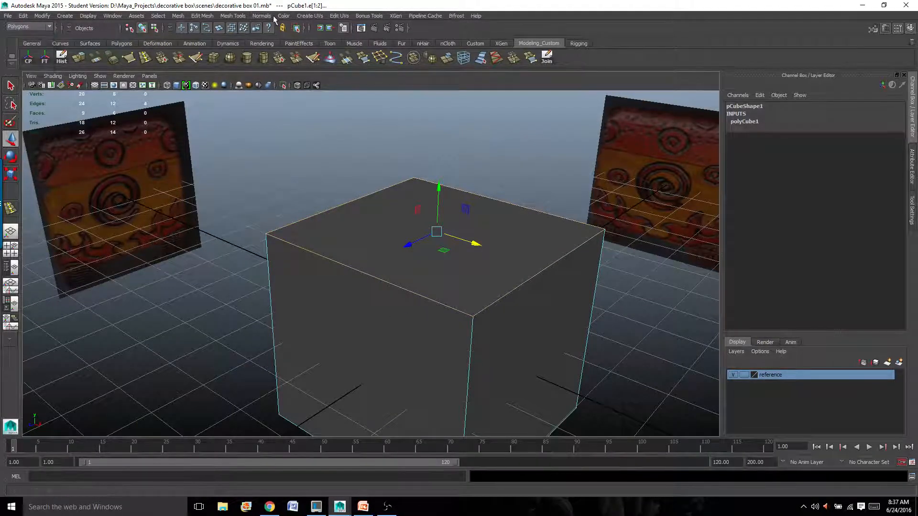
left_click(234, 16)
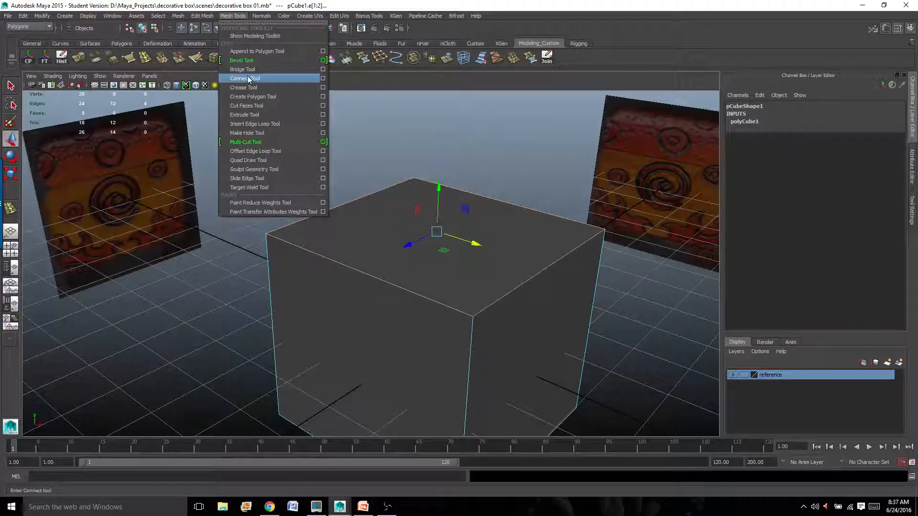
left_click(250, 61)
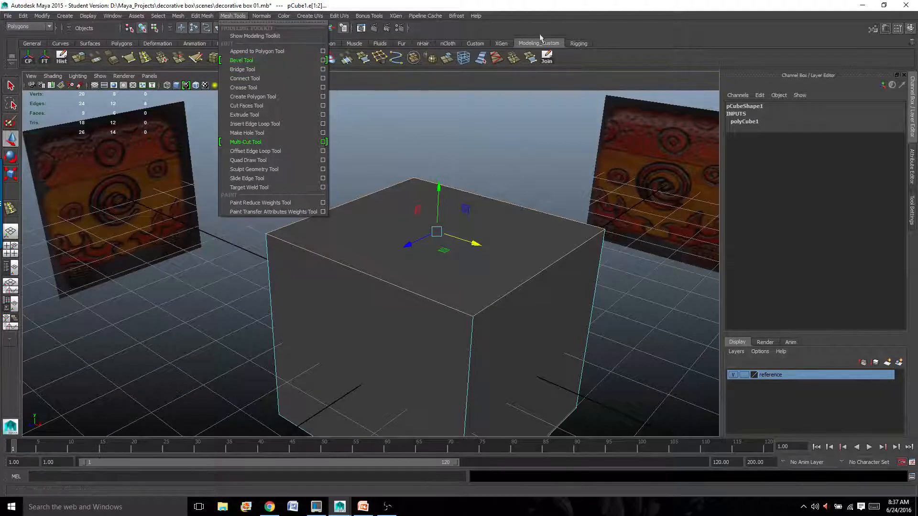
left_click(872, 29)
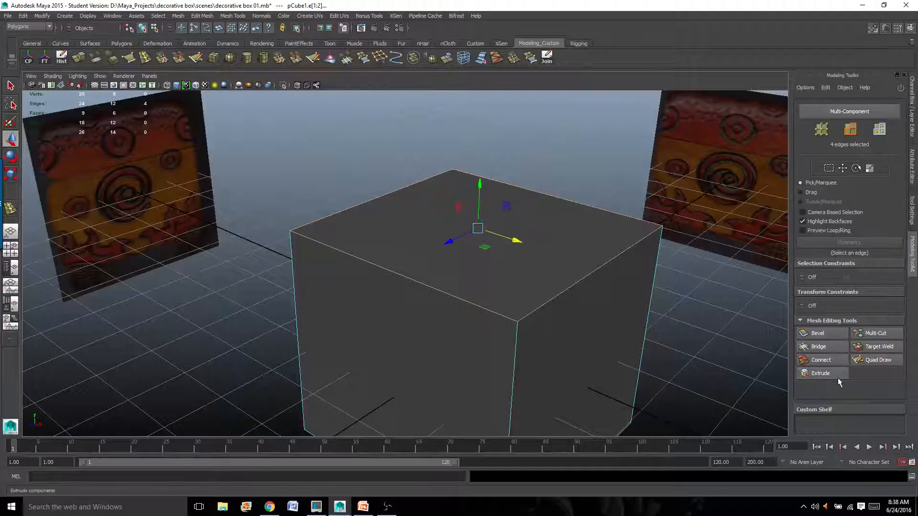
Try a bevel on the four selected edges around the cube's top face and undo it.
left_click(181, 16)
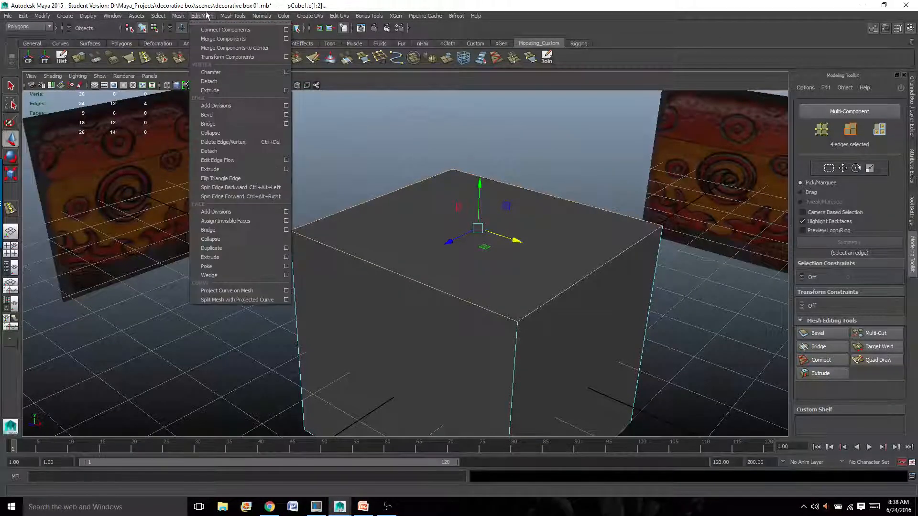
mouse_move(229, 18)
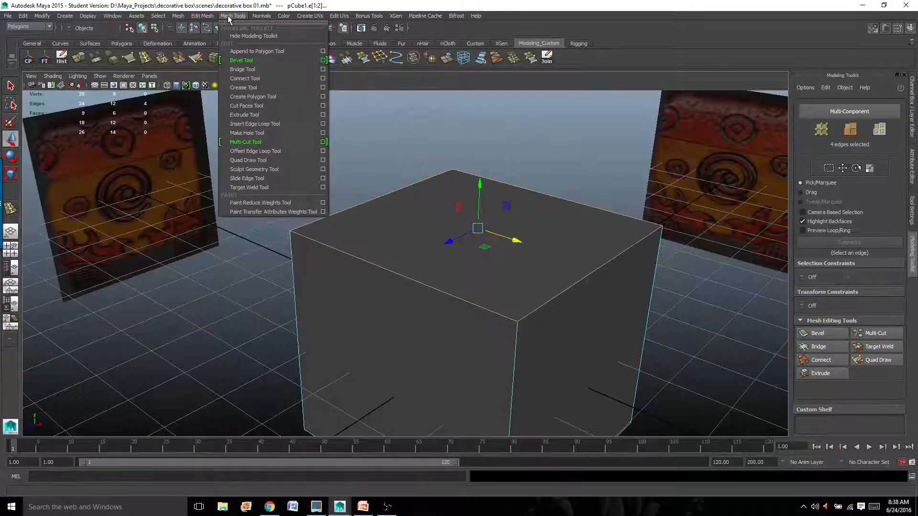
left_click(324, 63)
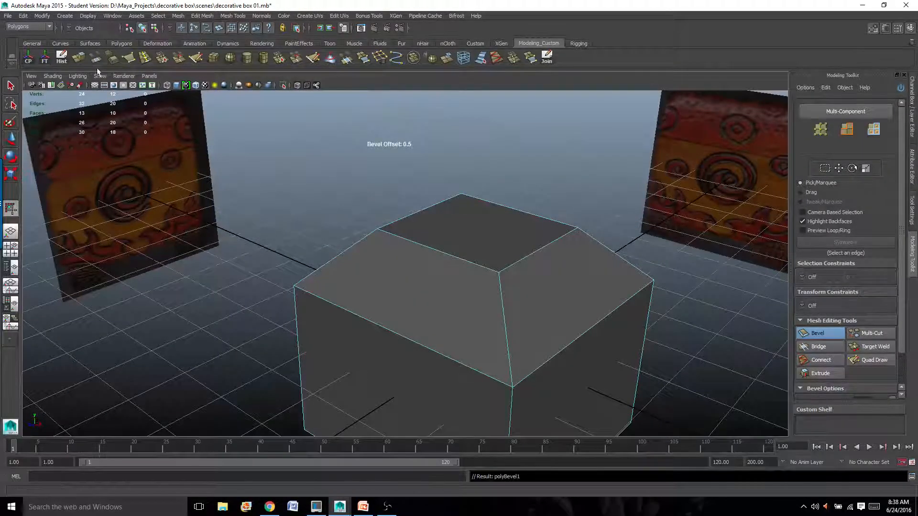
left_click(10, 85)
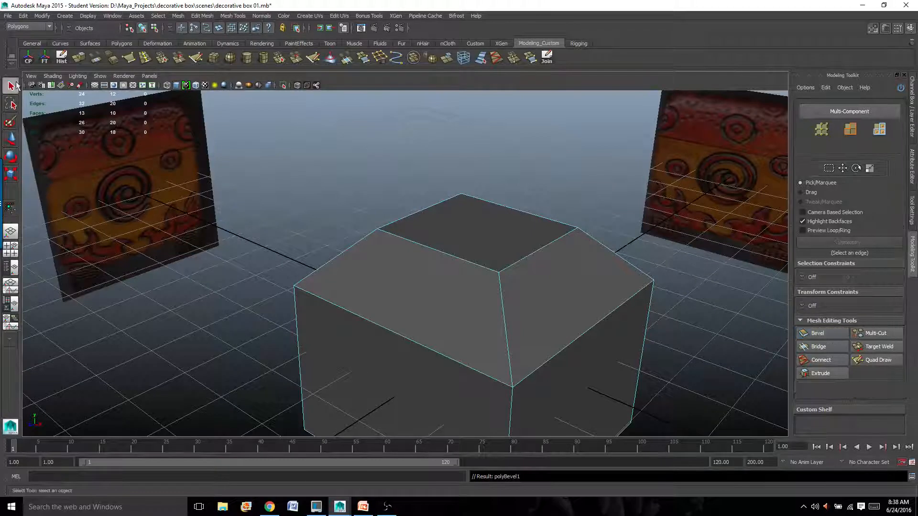
key("ctrl+z")
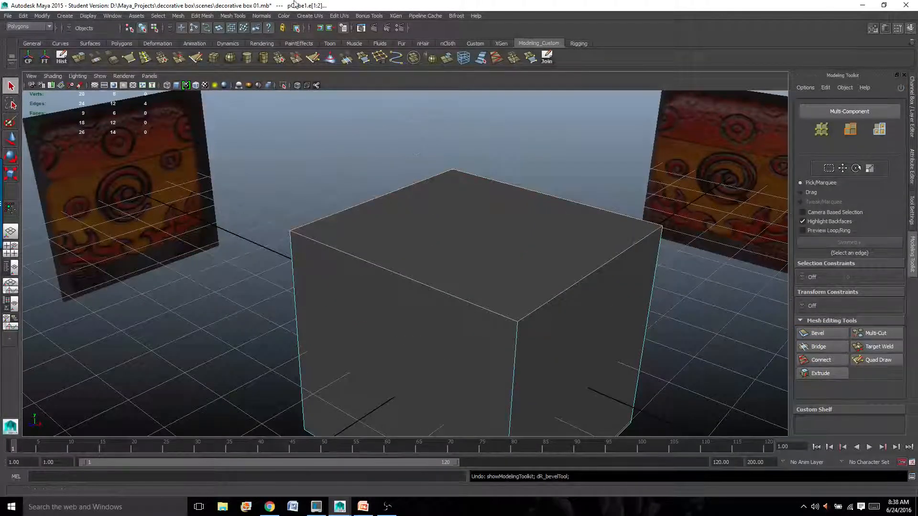
Bevel the four selected edges around the cube's top face and bring the bevel options into view.
left_click(231, 16)
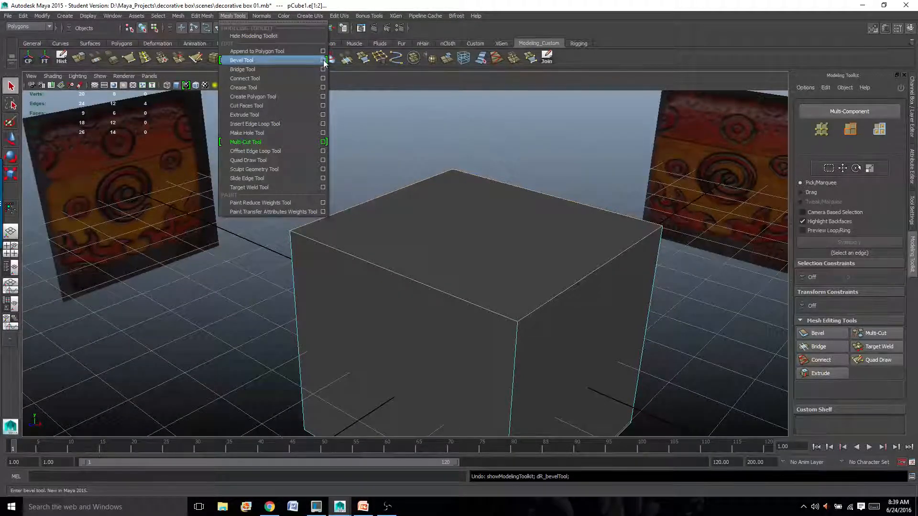
left_click(323, 61)
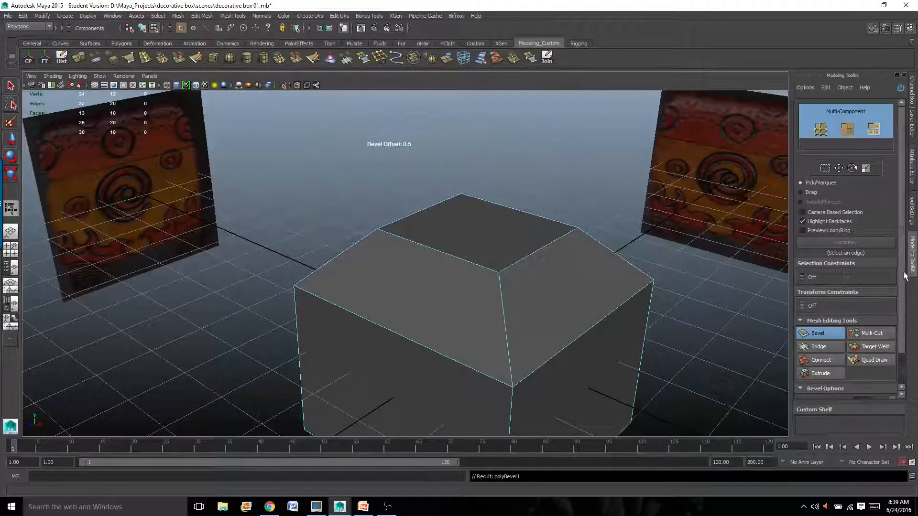
left_click_drag(902, 276, 908, 317)
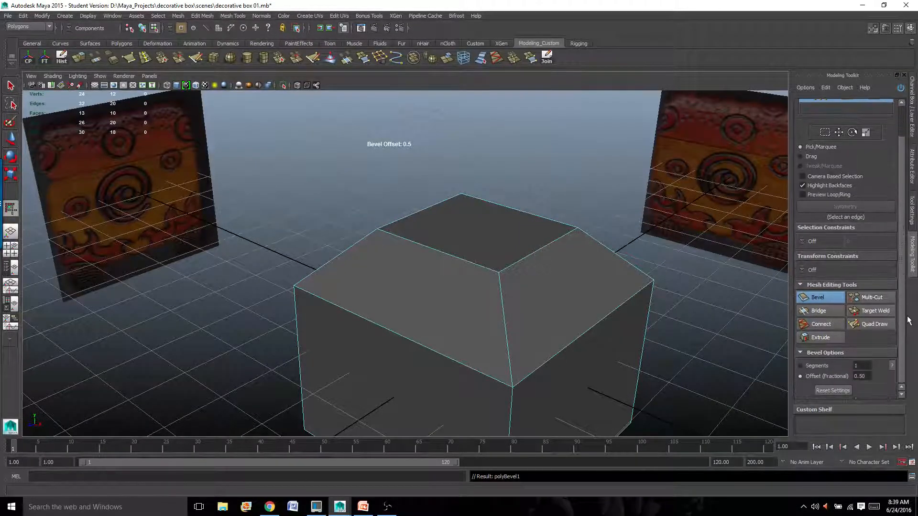
left_click_drag(574, 282, 604, 306, "alt")
middle_click_drag(617, 318, 616, 295, "alt")
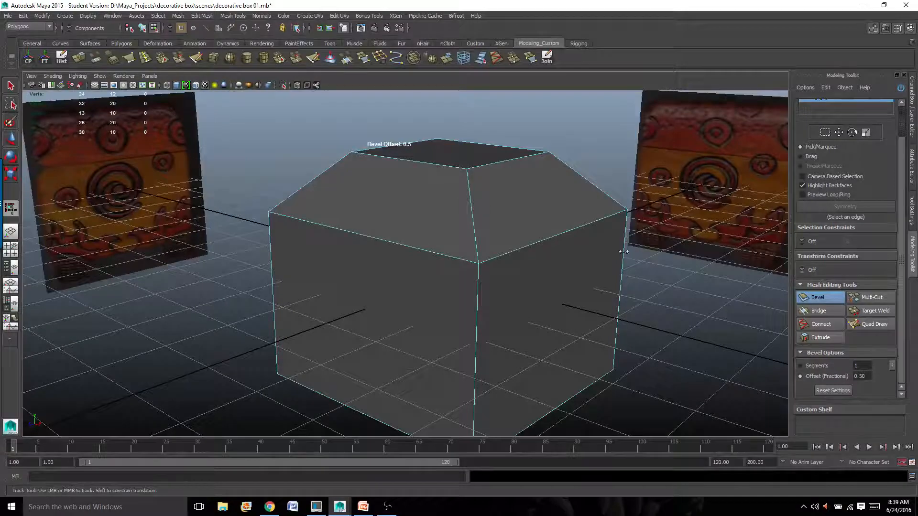
left_click_drag(629, 251, 575, 218, "alt")
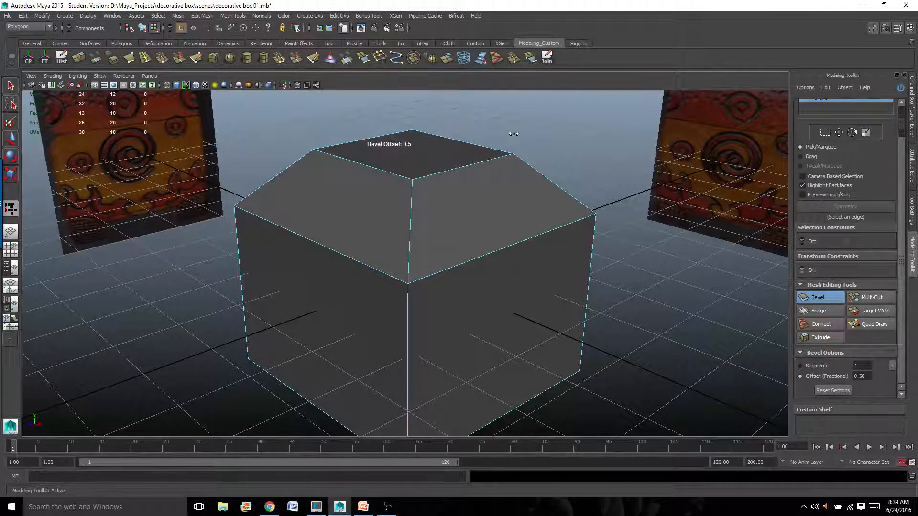
Reduce the bevel offset to 0.24, matching the rounded top edges to the reference images in the four-view layout.
left_click_drag(566, 136, 533, 119)
key("ctrl+z")
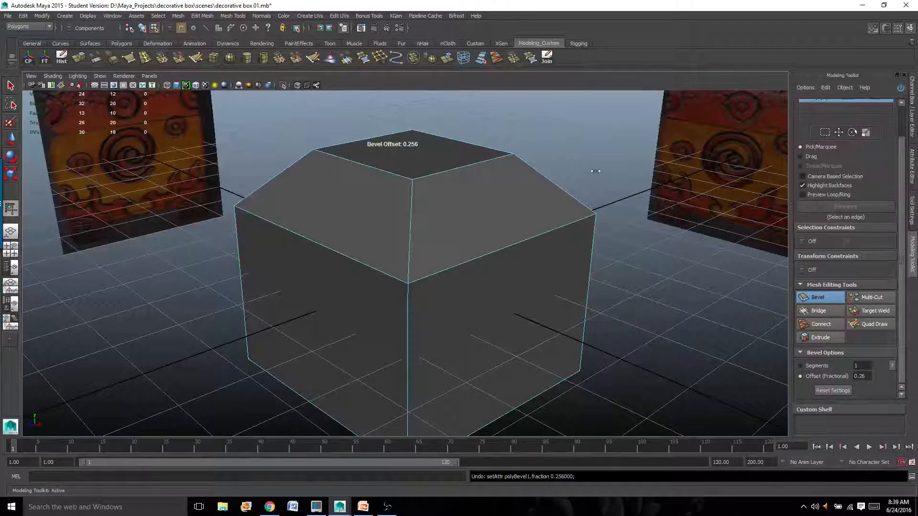
left_click_drag(595, 171, 373, 159, "alt")
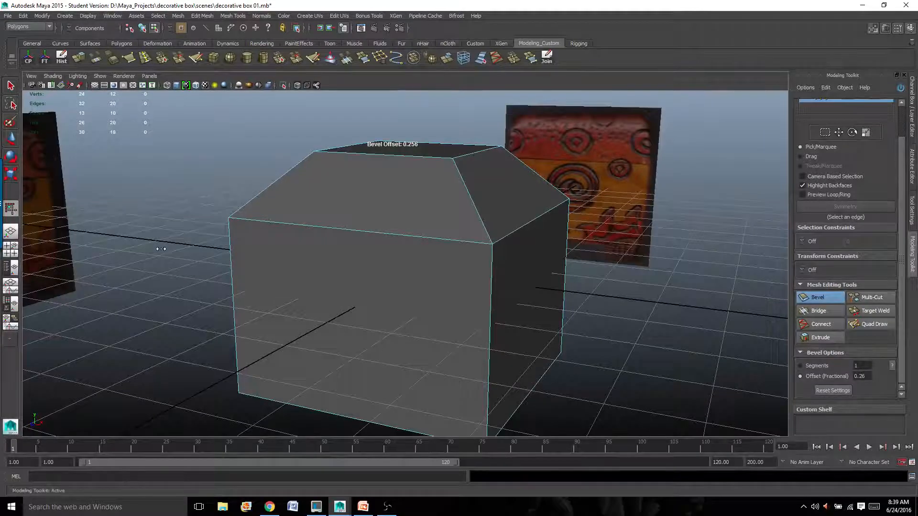
key("space")
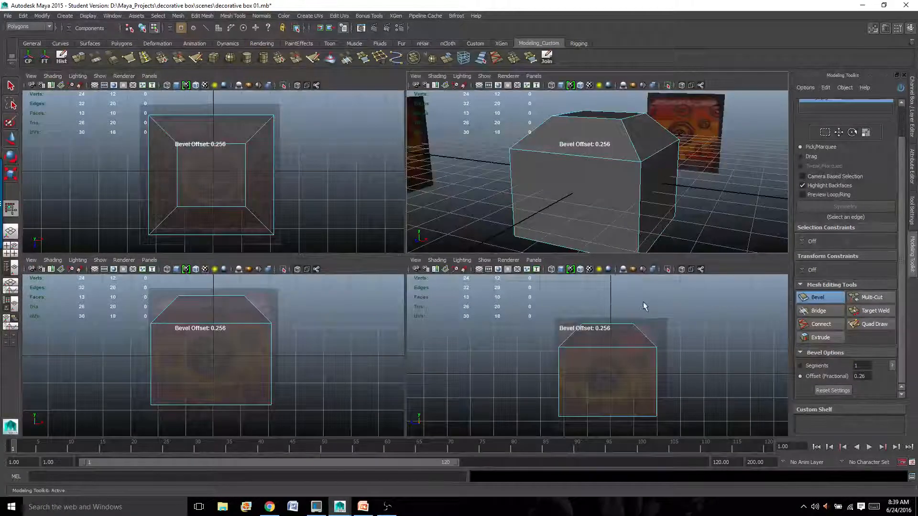
scroll(644, 304, "up", 3)
left_click_drag(743, 319, 708, 295)
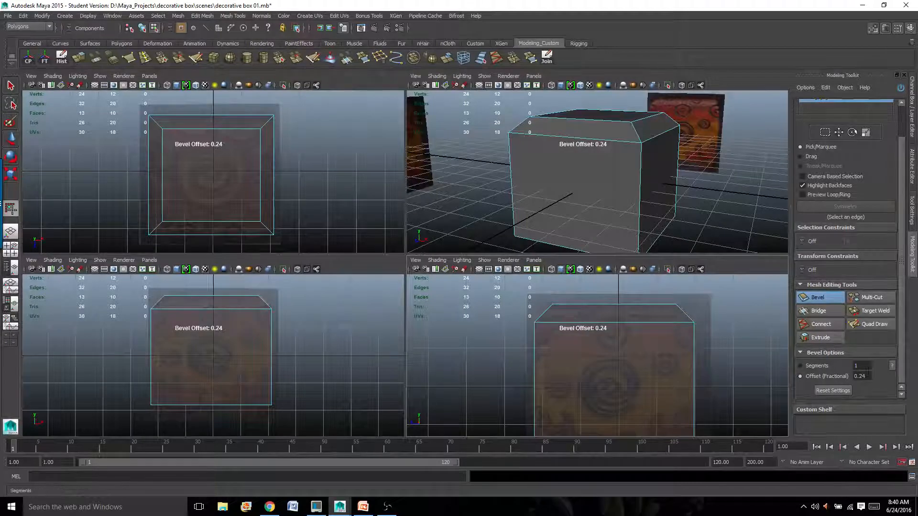
Round the bevel with 5 segments, check the rounded top edges in the perspective view, and leave the Bevel tool.
double_click(859, 366)
type("5")
key("Return")
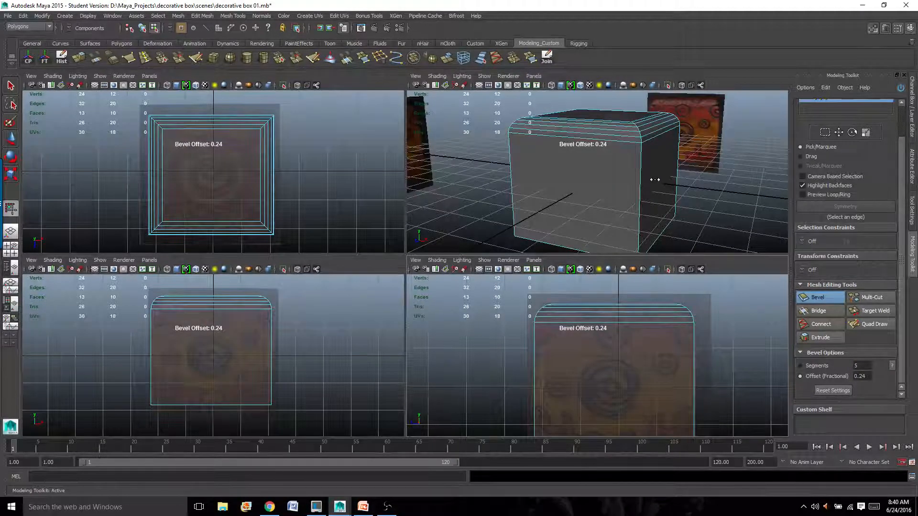
left_click_drag(654, 179, 680, 175, "alt")
middle_click_drag(680, 174, 660, 223, "alt")
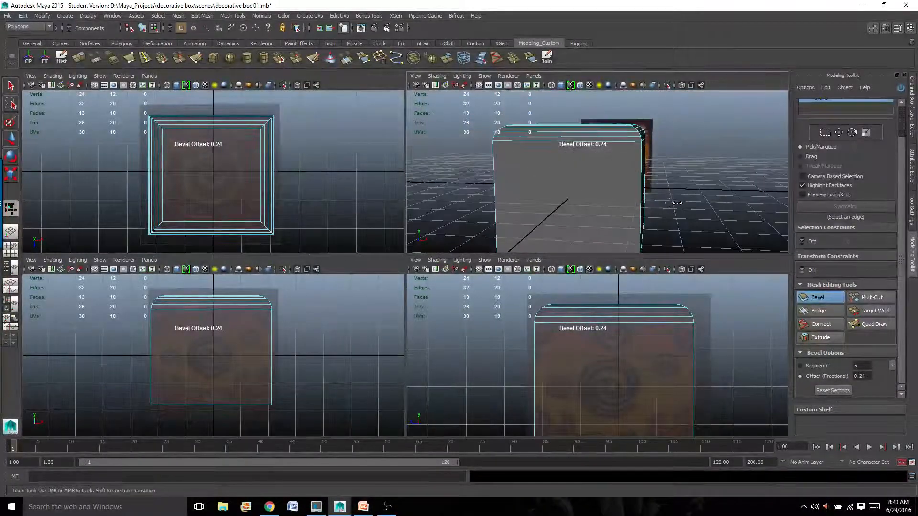
mouse_move(677, 203)
left_mouse_down("alt")
mouse_move(633, 203)
mouse_move(631, 215)
mouse_move(677, 209)
left_mouse_up("alt")
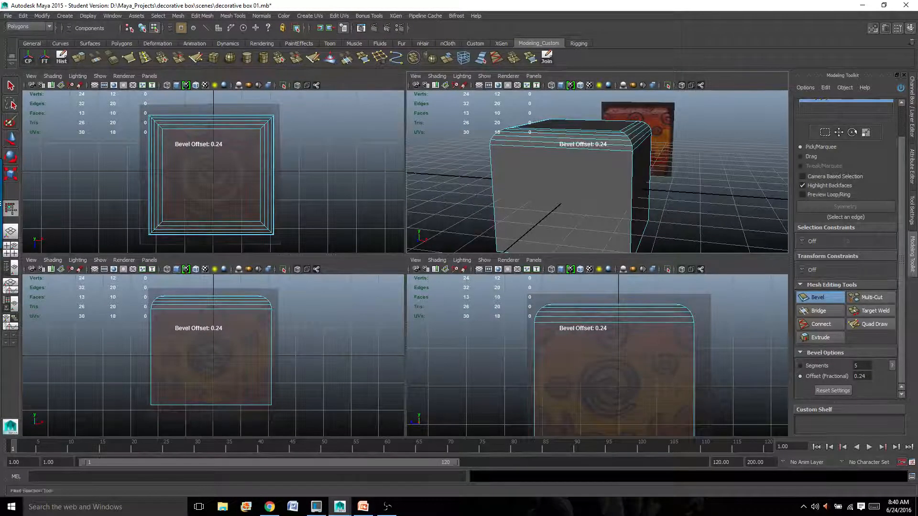
left_click(11, 88)
left_click(670, 332)
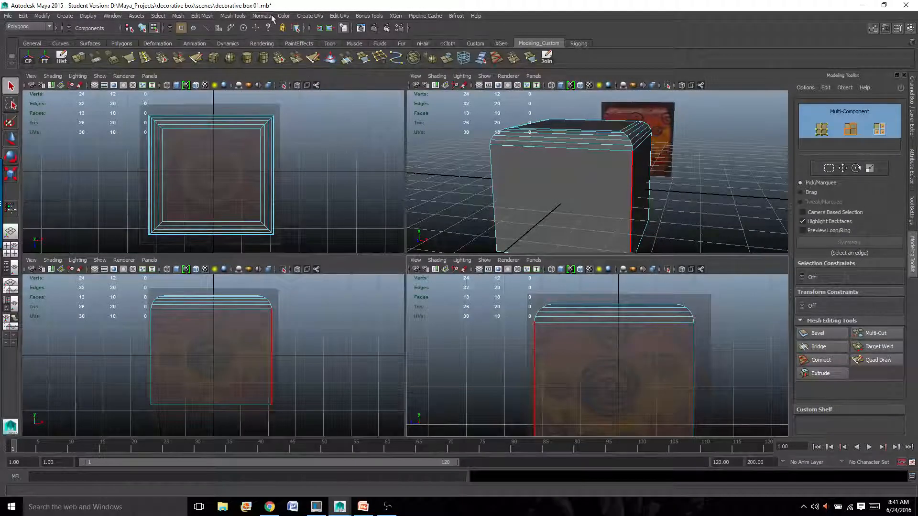
Insert an edge loop around the box at the lower border of the reference's upper band, using relative distance from edge.
left_click(225, 17)
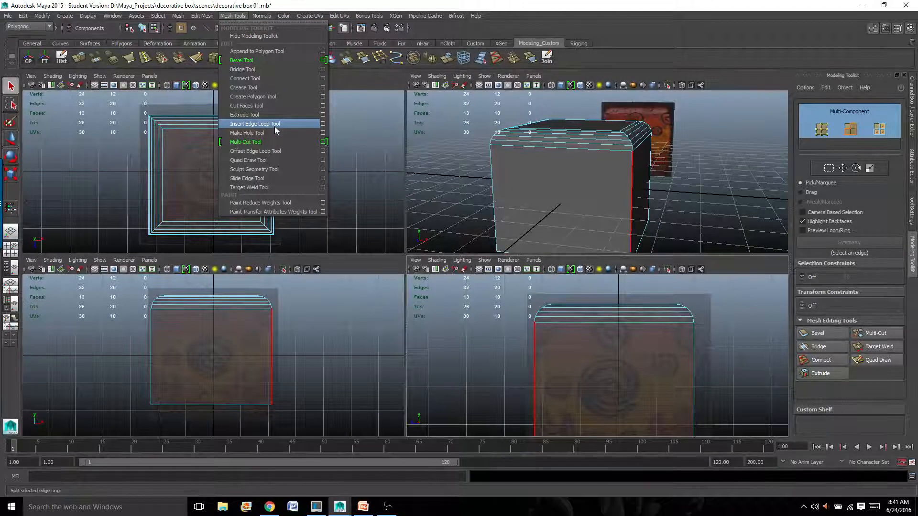
left_click(323, 124)
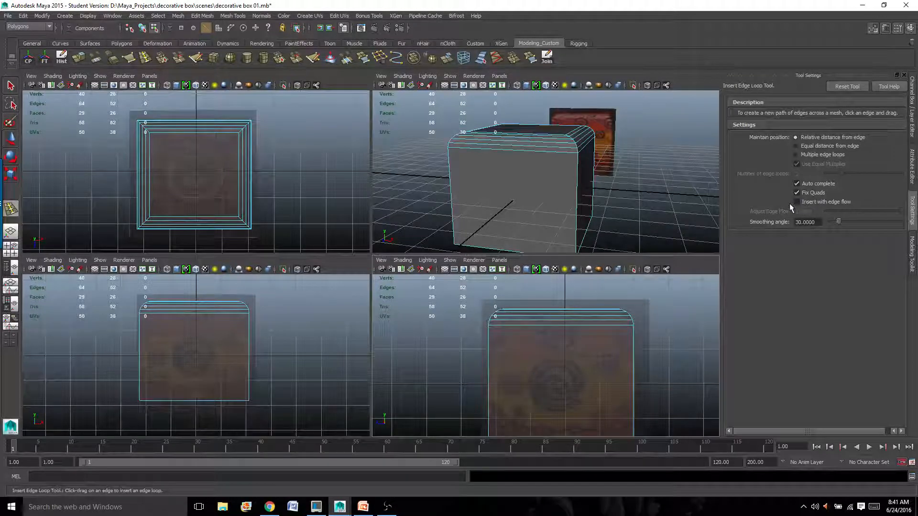
middle_click_drag(600, 205, 572, 172, "alt")
mouse_move(572, 172)
left_mouse_down("alt")
mouse_move(521, 164)
mouse_move(582, 167)
left_mouse_up("alt")
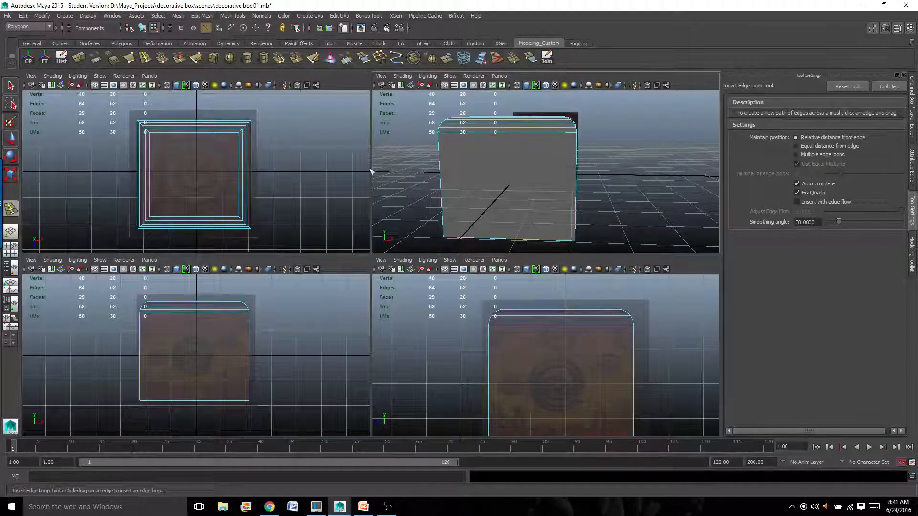
left_click_drag(457, 183, 502, 188, "alt")
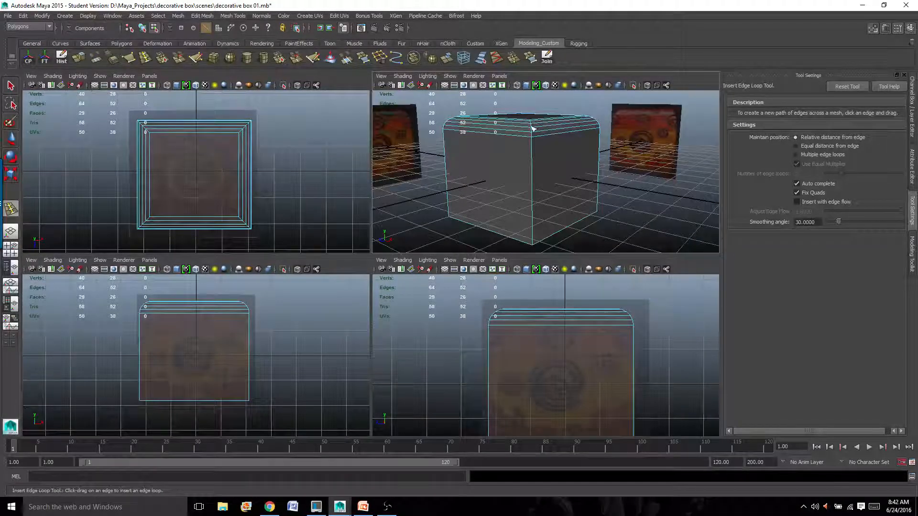
left_click_drag(532, 150, 625, 181, "alt")
scroll(625, 179, "down", 5)
scroll(625, 174, "up", 2)
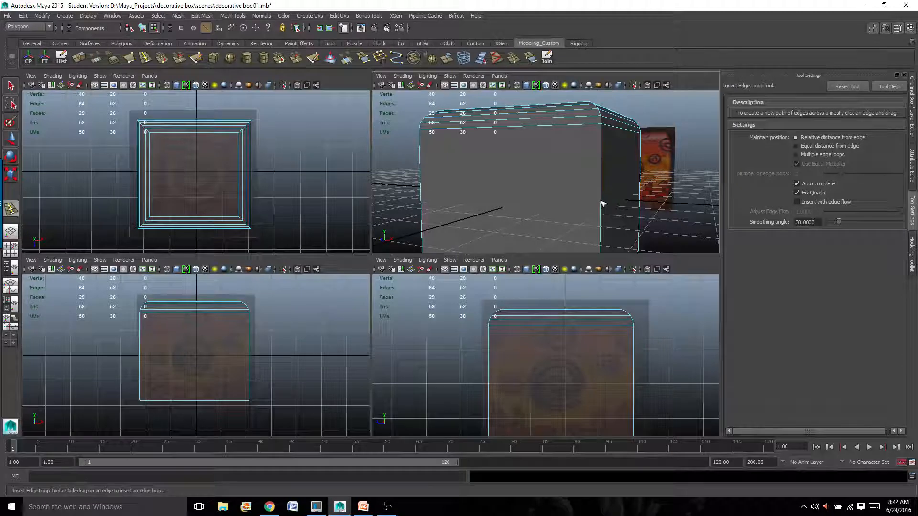
scroll(526, 248, "down", 6)
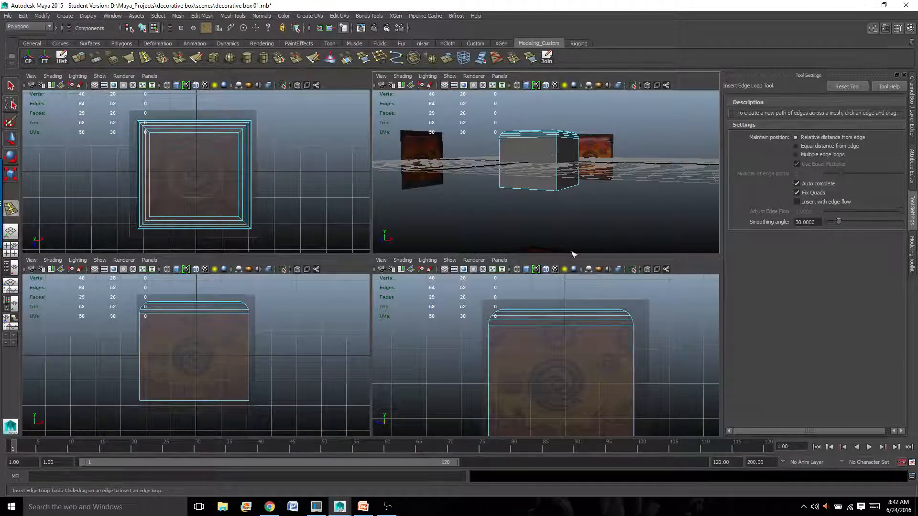
left_click(633, 357)
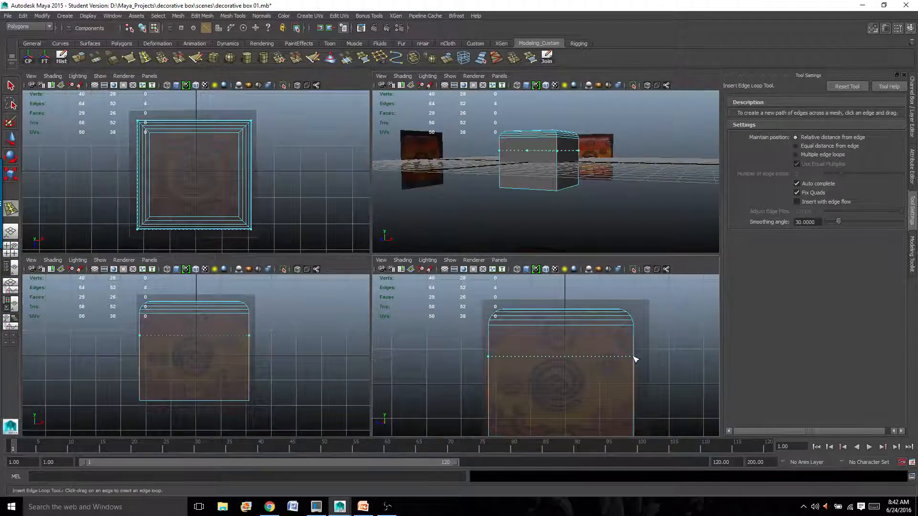
left_click_drag(635, 358, 616, 356)
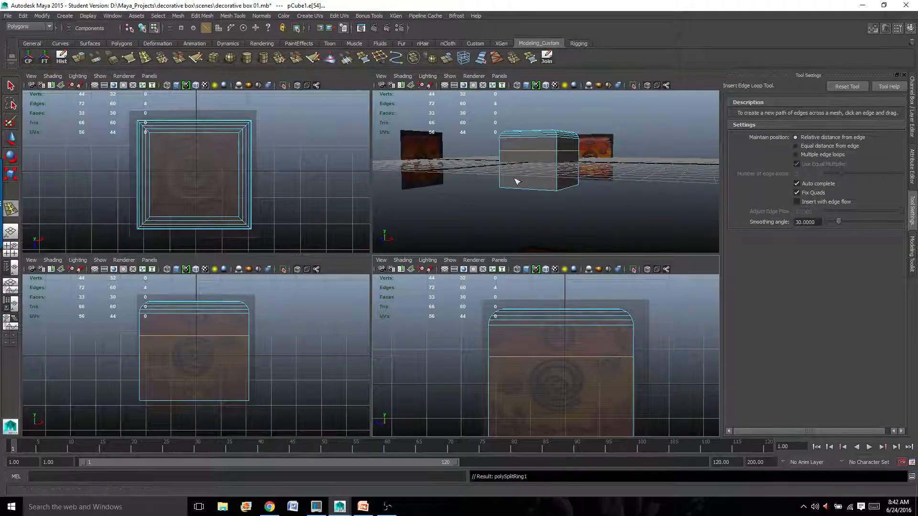
Insert a second edge loop around the box just above its base, following the lower band of the reference.
scroll(519, 182, "up", 5)
mouse_move(583, 159)
middle_mouse_down("alt")
mouse_move(574, 164)
mouse_move(579, 157)
middle_mouse_up("alt")
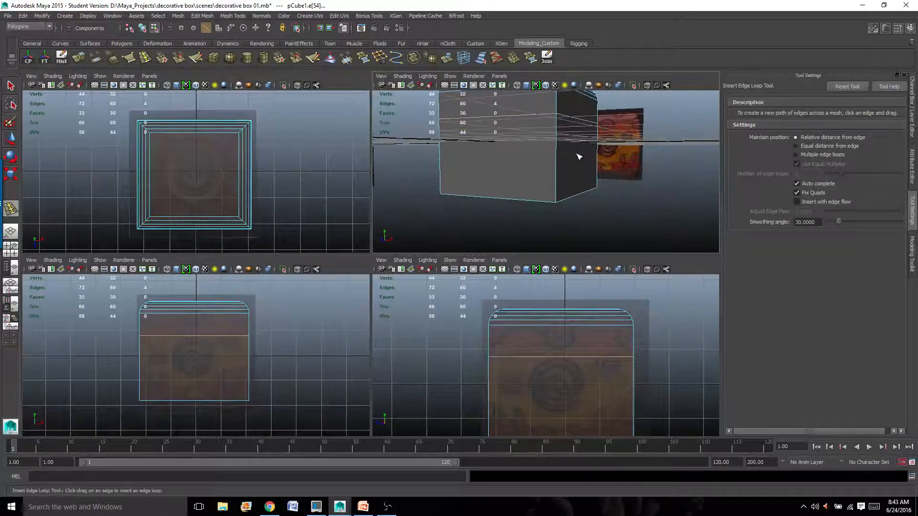
middle_click_drag(564, 311, 549, 287, "alt")
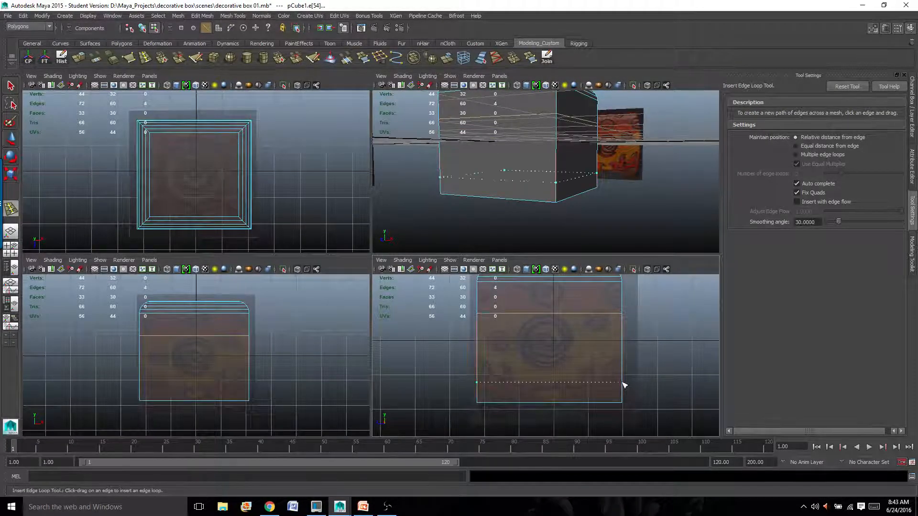
left_click_drag(624, 384, 621, 380)
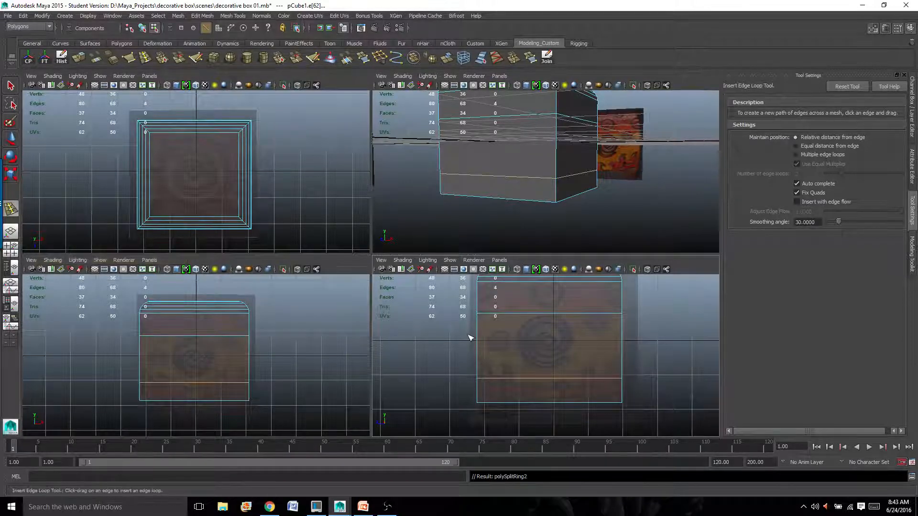
In the enlarged side view, move the lower edge loop's left vertices slightly outward to follow the reference outline.
key("q")
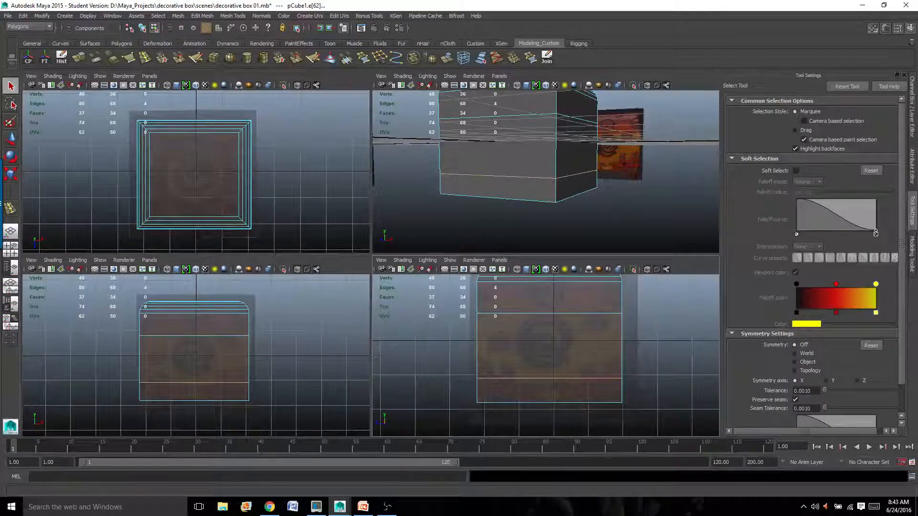
double_click(512, 377)
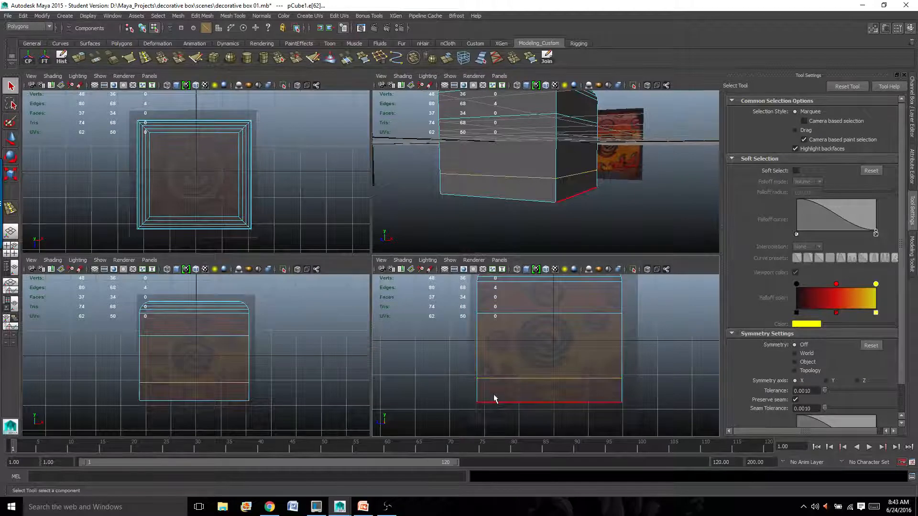
key("space")
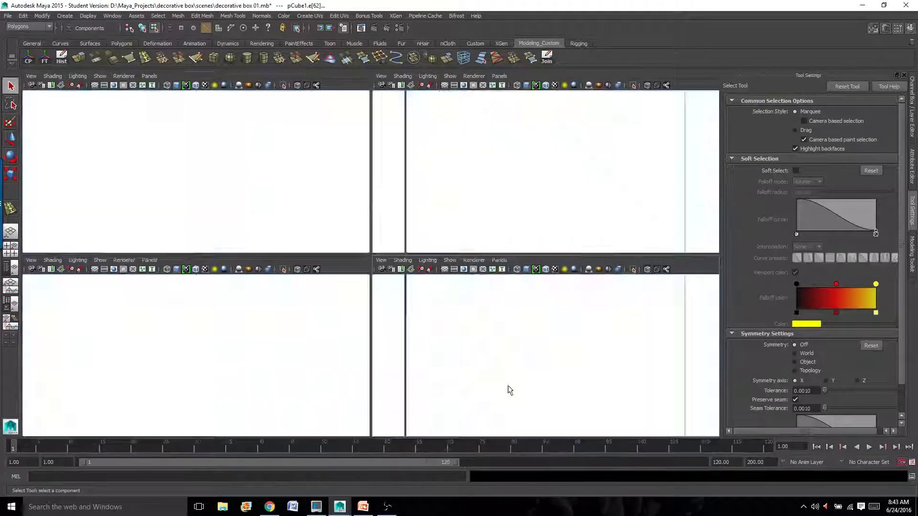
middle_click_drag(311, 349, 376, 337, "alt")
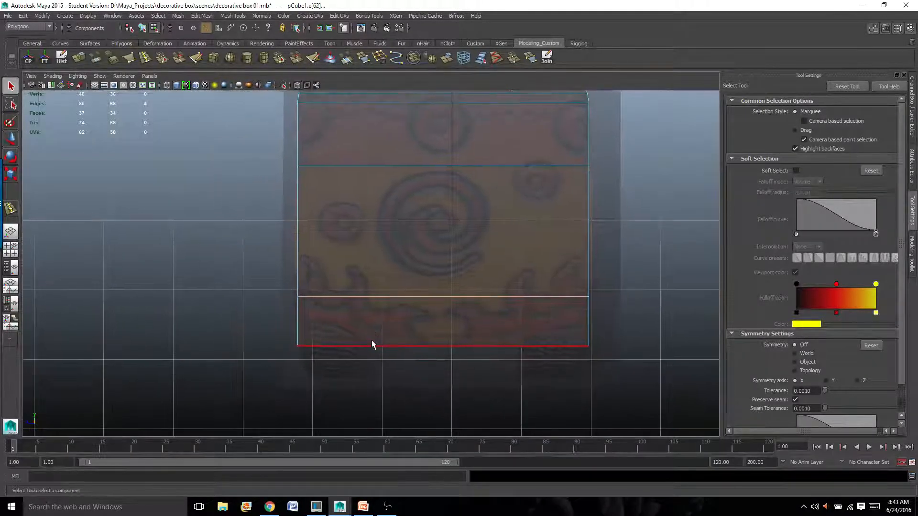
scroll(311, 342, "up", 1)
right_click(327, 314)
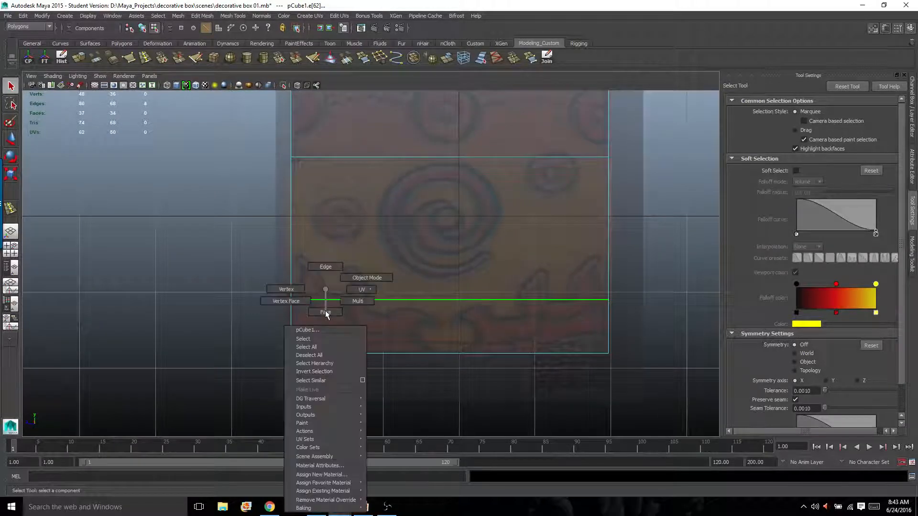
left_click(301, 285)
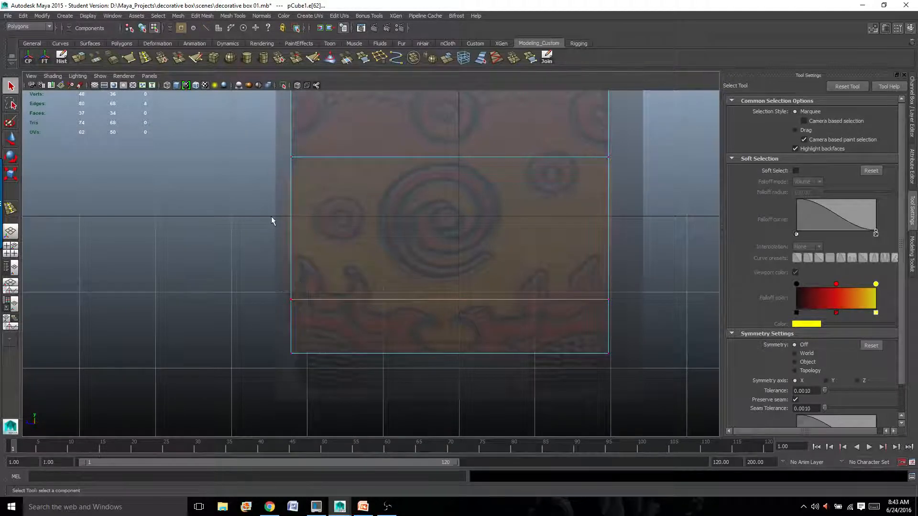
left_click_drag(260, 243, 316, 319)
key("w")
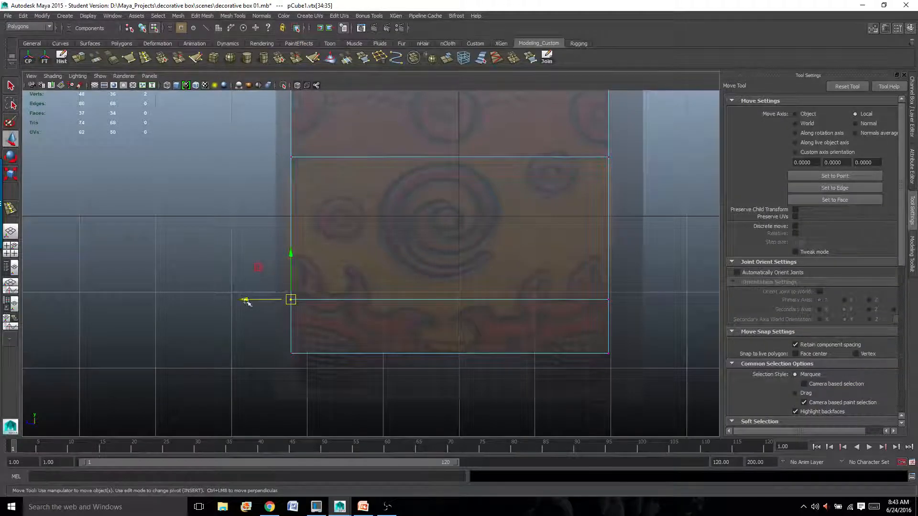
left_click_drag(245, 300, 242, 296)
Move the upper edge loop's left vertices outward in the side view to match the reference's bulging wall.
middle_click_drag(325, 248, 349, 301, "alt")
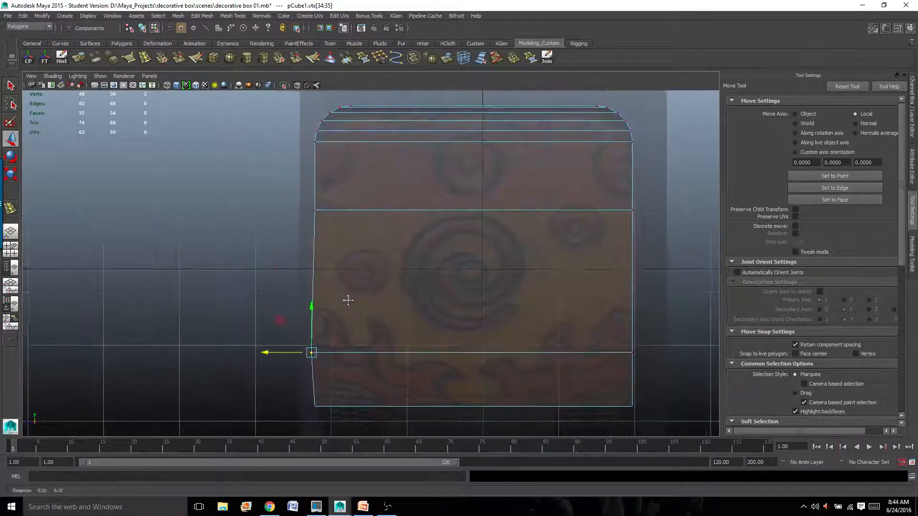
left_click_drag(309, 205, 334, 220)
left_click_drag(270, 213, 265, 208)
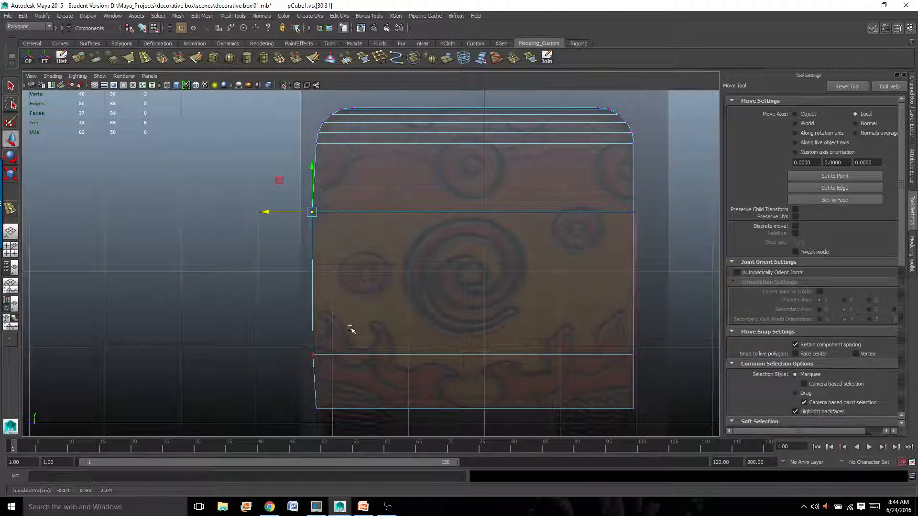
Move the box's bottom-right vertices and the lower edge loop's right vertices outward in the side view to follow the reference.
middle_click_drag(351, 329, 360, 214, "alt")
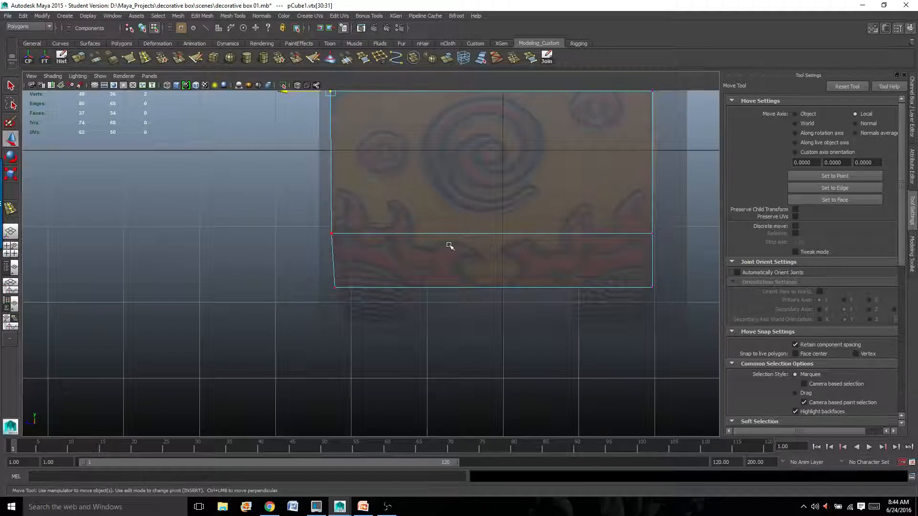
middle_click_drag(472, 183, 453, 298, "alt")
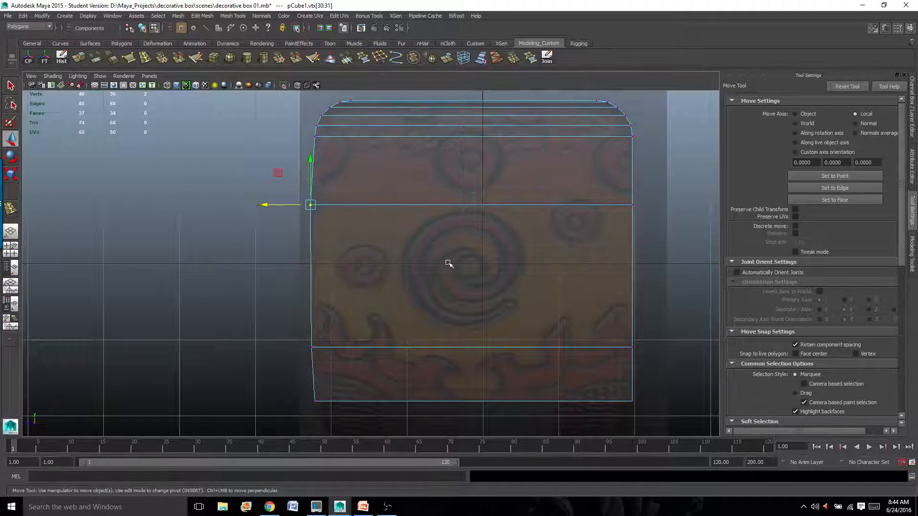
middle_click_drag(397, 305, 393, 241, "alt")
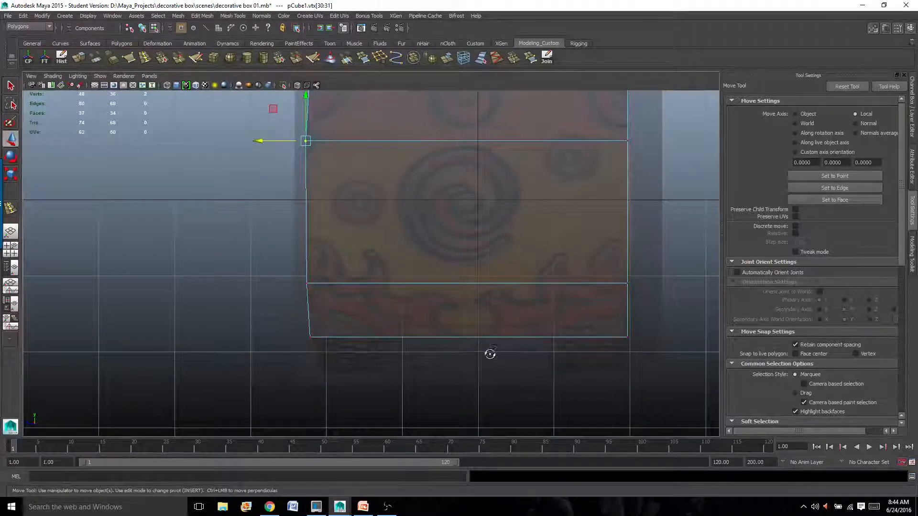
left_click_drag(490, 354, 467, 344, "alt")
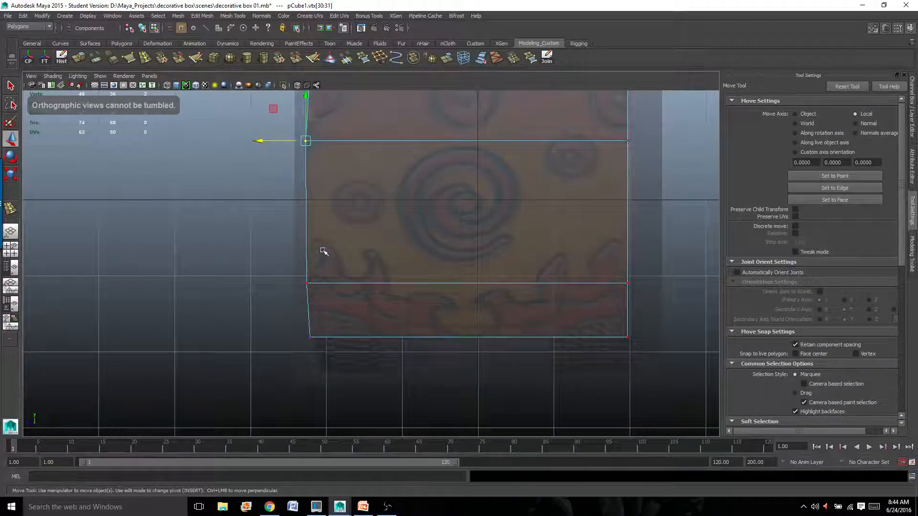
left_click_drag(577, 311, 645, 350)
mouse_move(587, 336)
left_mouse_down()
mouse_move(574, 331)
mouse_move(585, 327)
left_mouse_up()
left_click_drag(600, 272, 643, 301)
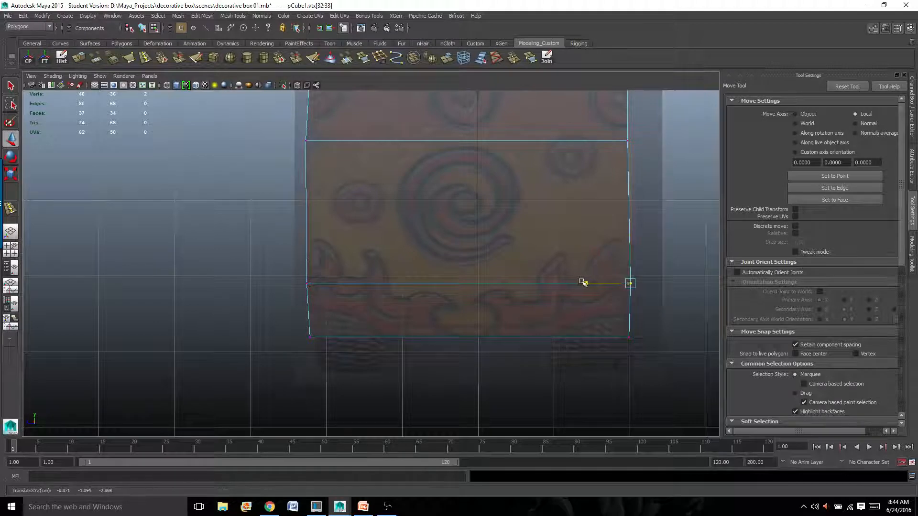
Move the upper edge loop's right vertices slightly outward in the side view to match the reference.
middle_click_drag(604, 217, 597, 310, "alt")
left_click_drag(600, 223, 635, 270)
left_click_drag(569, 251, 572, 250)
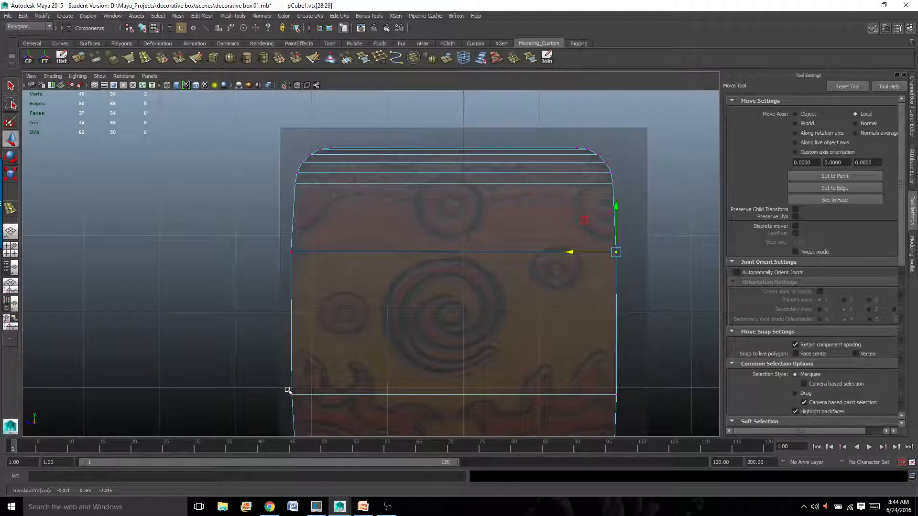
Check the side outline against the reference and shift the left vertices of the lower edge loop and base slightly outward together.
scroll(316, 351, "down", 5)
scroll(319, 344, "up", 1)
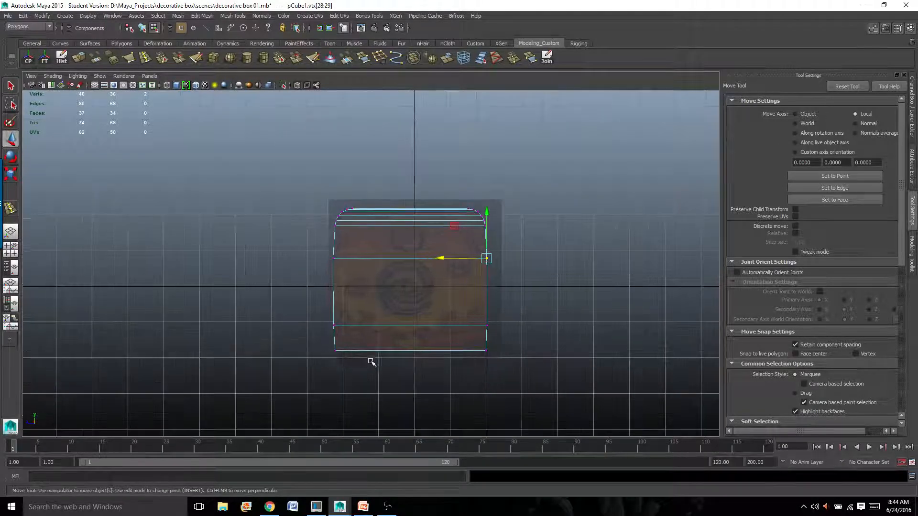
scroll(371, 363, "up", 2)
scroll(407, 367, "up", 2)
scroll(408, 367, "up", 1)
middle_click_drag(416, 371, 417, 223, "alt")
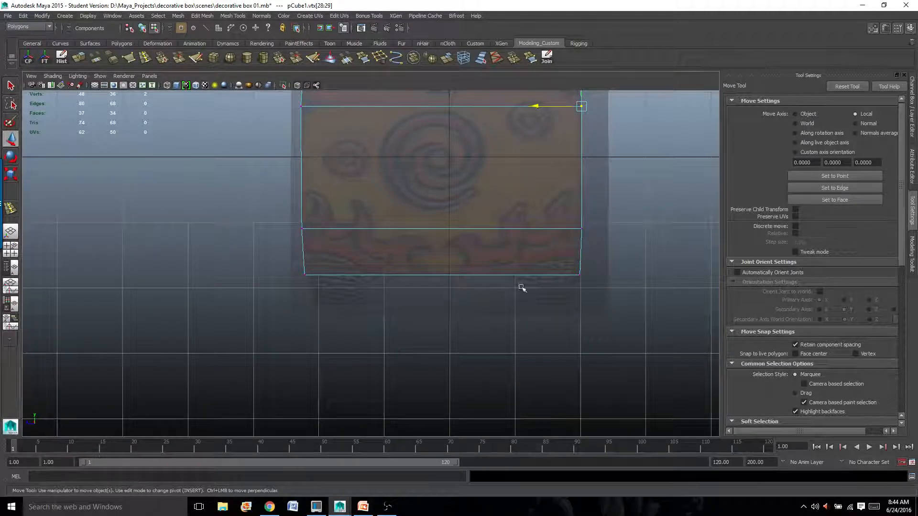
middle_click_drag(540, 201, 568, 268, "alt")
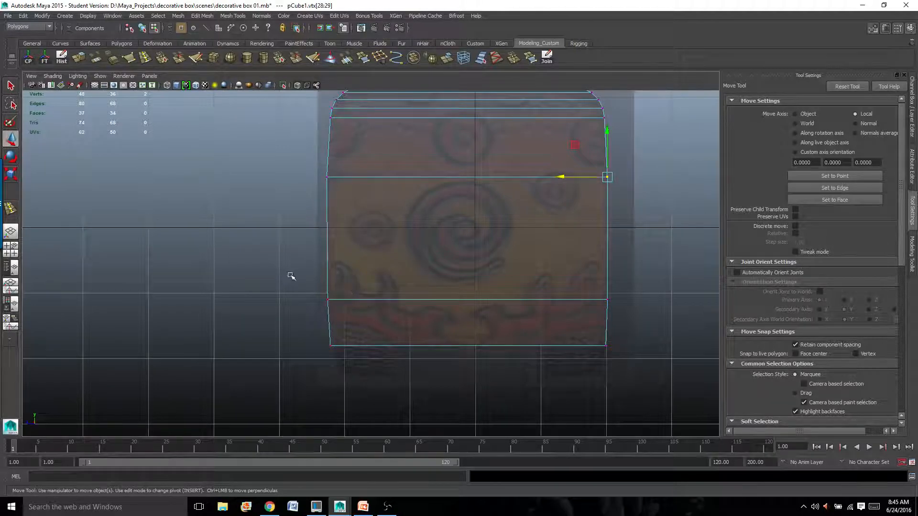
left_click_drag(293, 275, 330, 305)
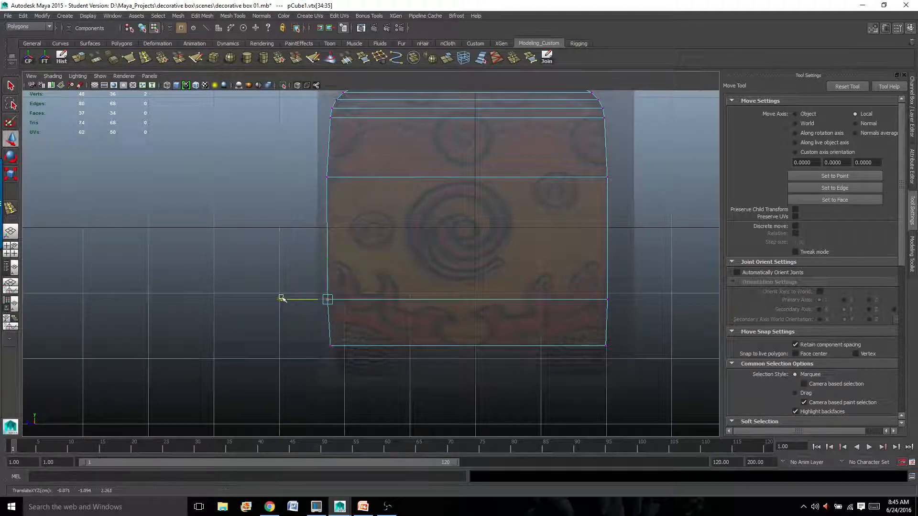
left_click_drag(313, 341, 353, 359)
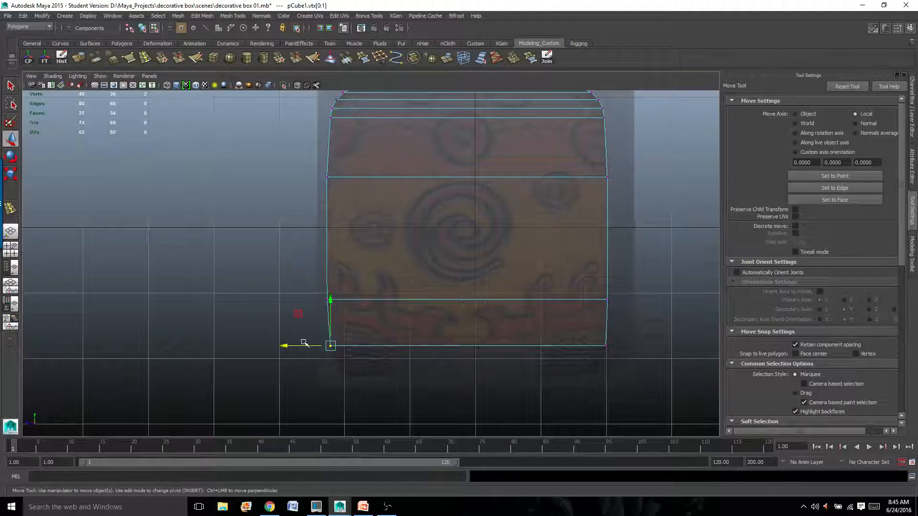
left_click_drag(290, 346, 289, 345)
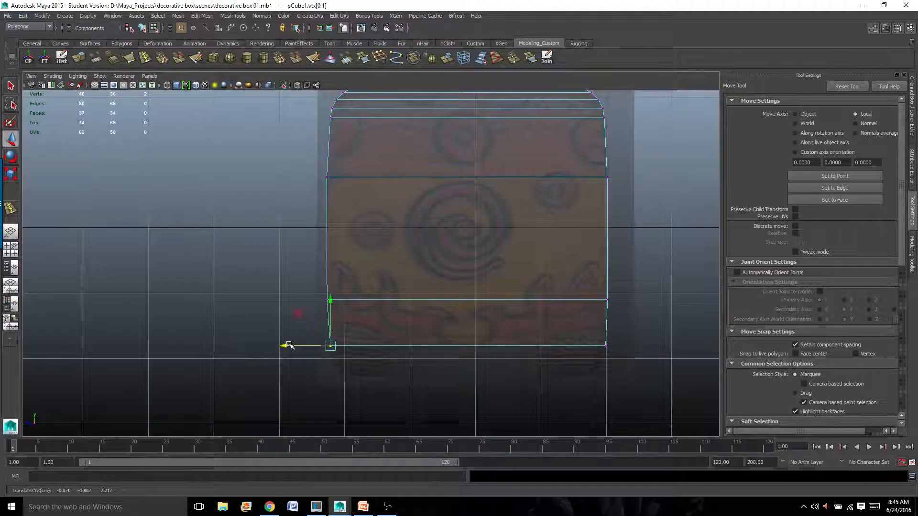
left_click_drag(278, 272, 345, 354)
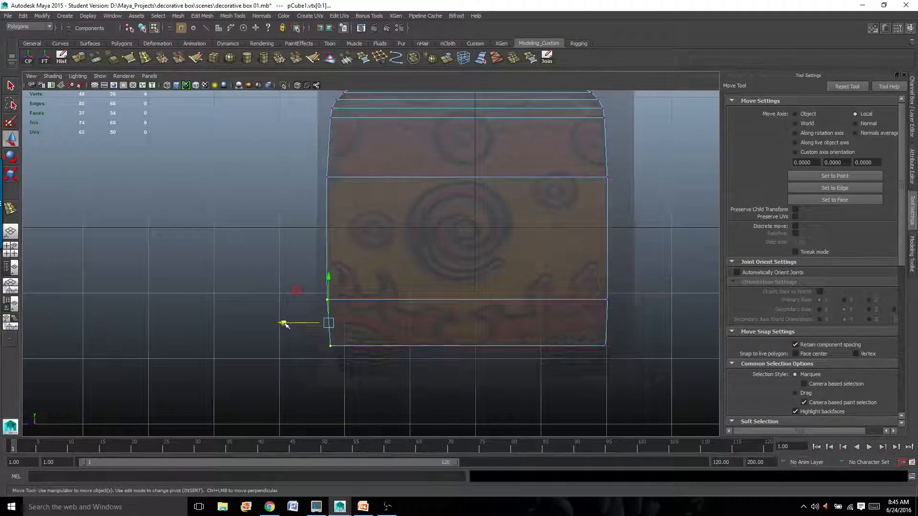
left_click_drag(287, 323, 283, 325)
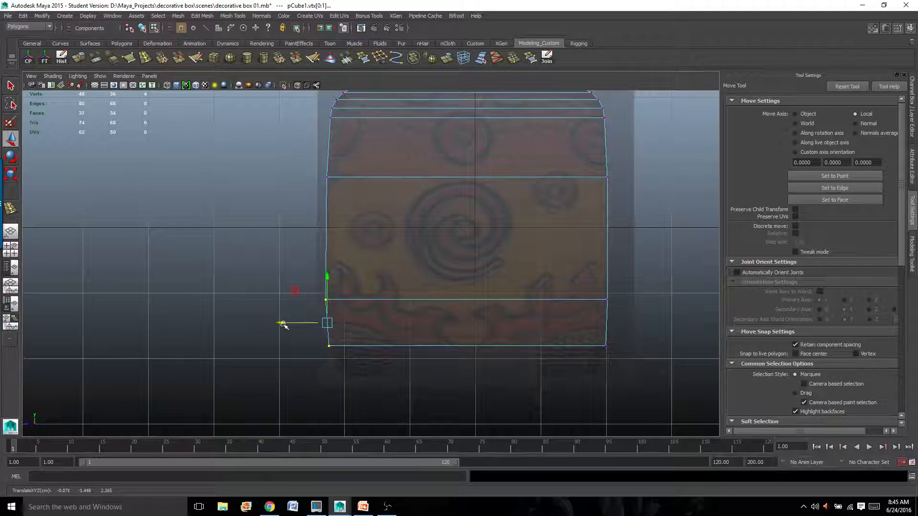
In the enlarged front view, pull the box's bottom corner vertices slightly inward and fine-tune the lower edge loop's vertices on both sides.
left_click(6, 252)
key("space")
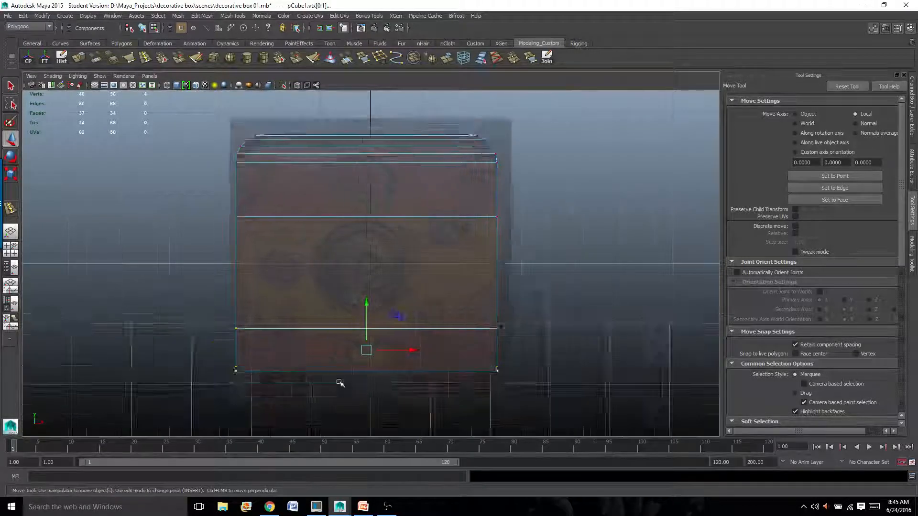
scroll(339, 382, "up", 5)
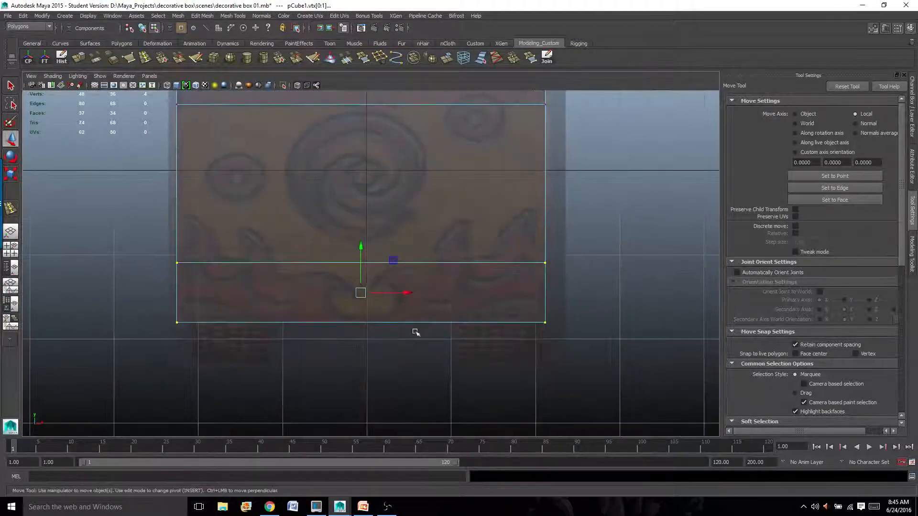
left_click_drag(526, 300, 595, 314)
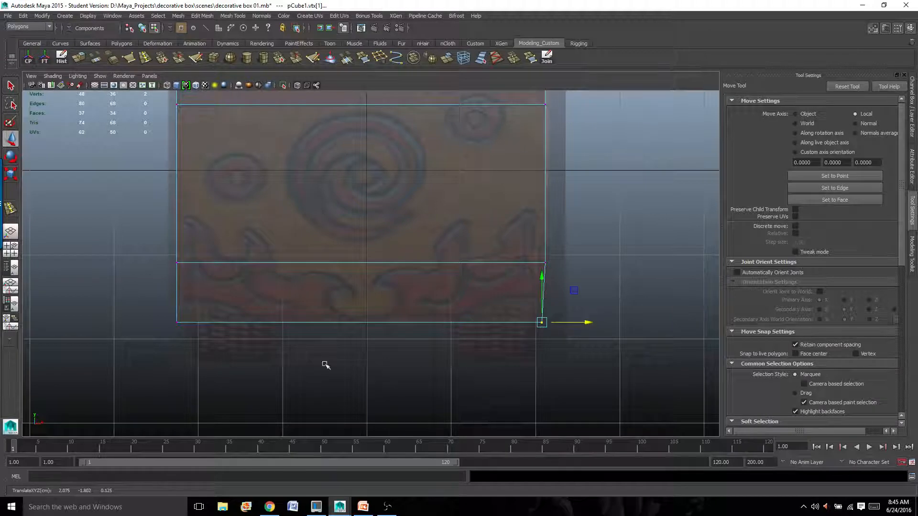
left_click_drag(137, 297, 219, 319)
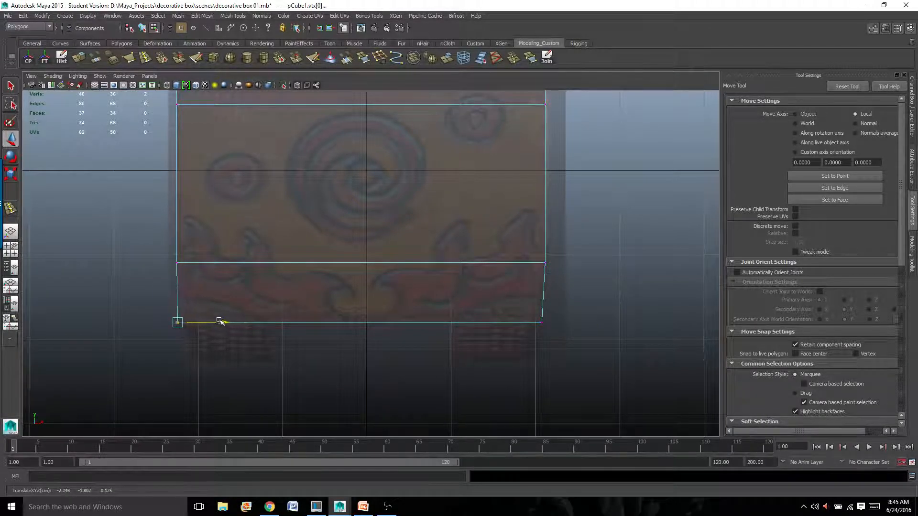
left_click_drag(162, 243, 233, 264)
left_click_drag(510, 231, 573, 267)
Move the upper edge loop's vertices outward on both sides of the front view to match the reference's bulge.
scroll(590, 263, "down", 5)
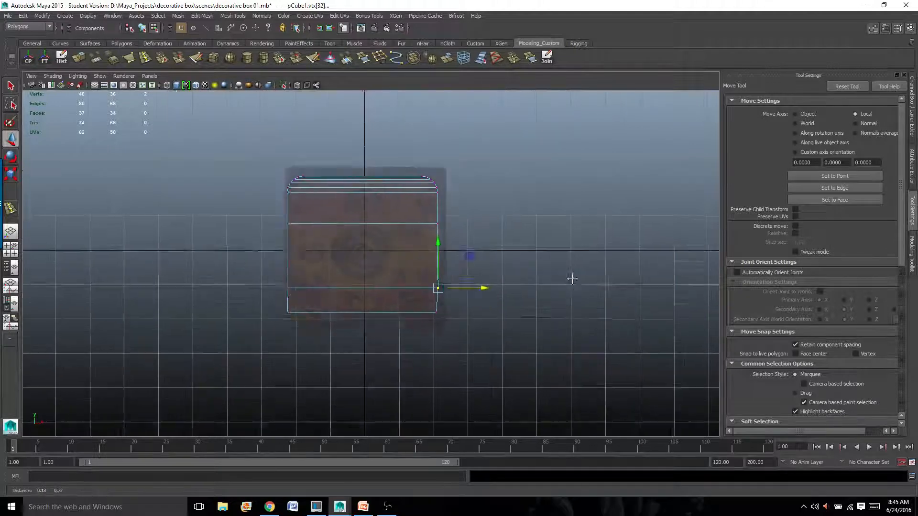
scroll(526, 314, "up", 2)
scroll(506, 313, "up", 4)
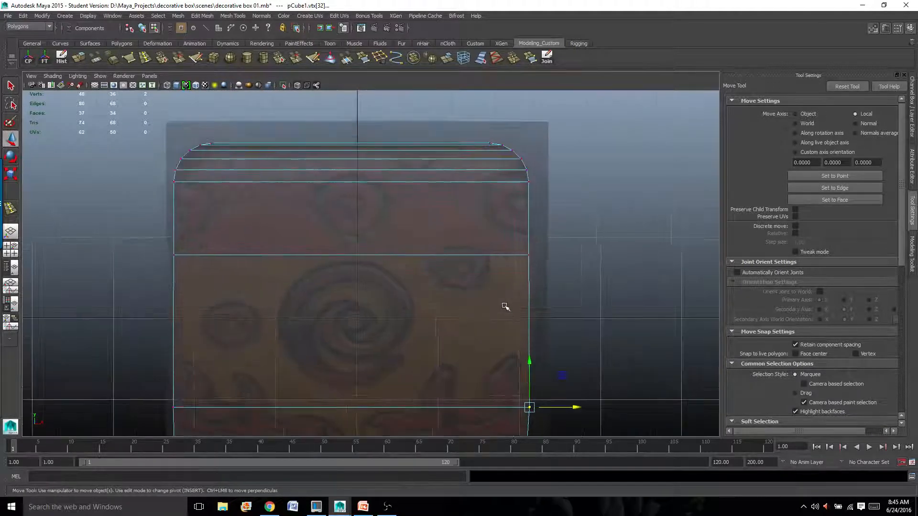
left_click_drag(519, 236, 580, 254)
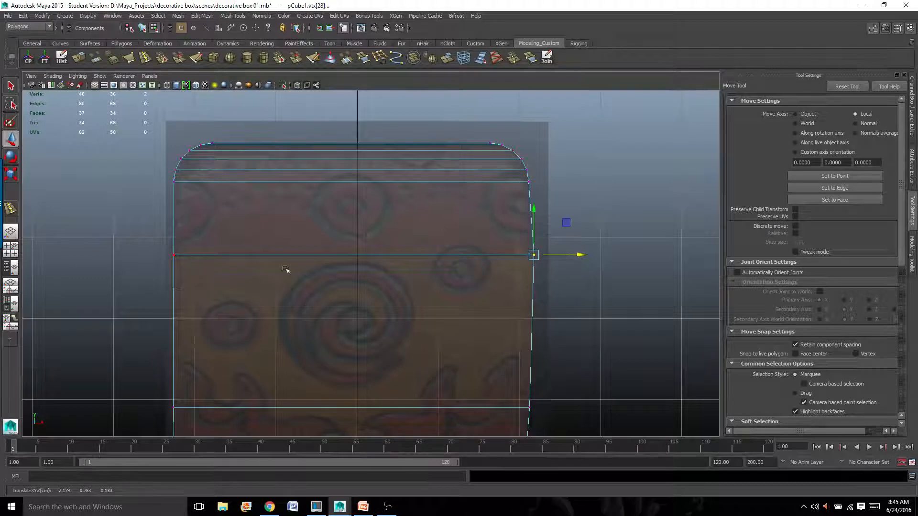
left_click_drag(154, 239, 214, 249)
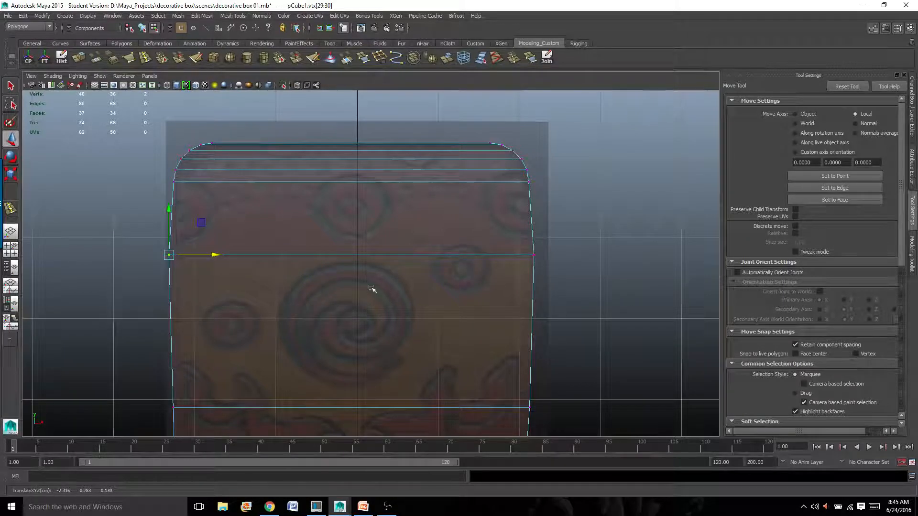
Nudge the lower edge loop's left vertices outward and the bottom-left vertices inward in the front view, checking the whole outline.
middle_click_drag(273, 338, 277, 169, "alt")
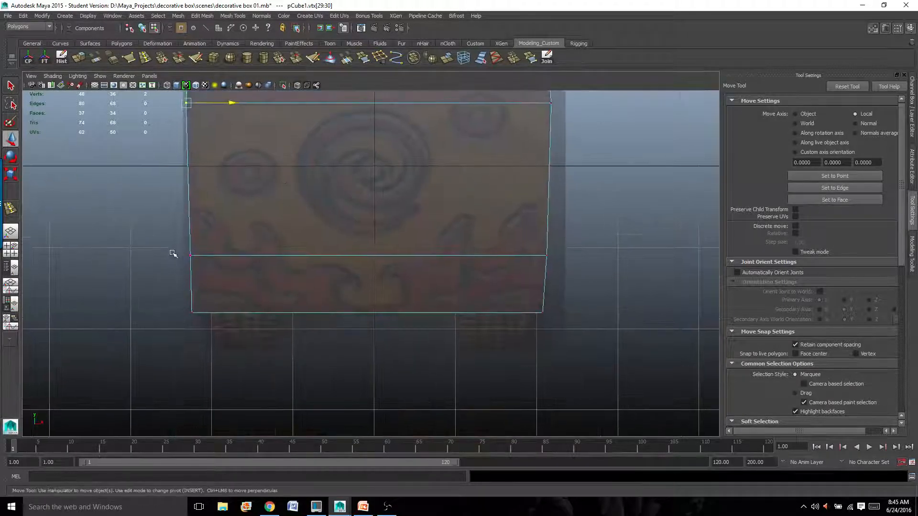
left_click_drag(170, 249, 232, 255)
left_click_drag(185, 312, 211, 317)
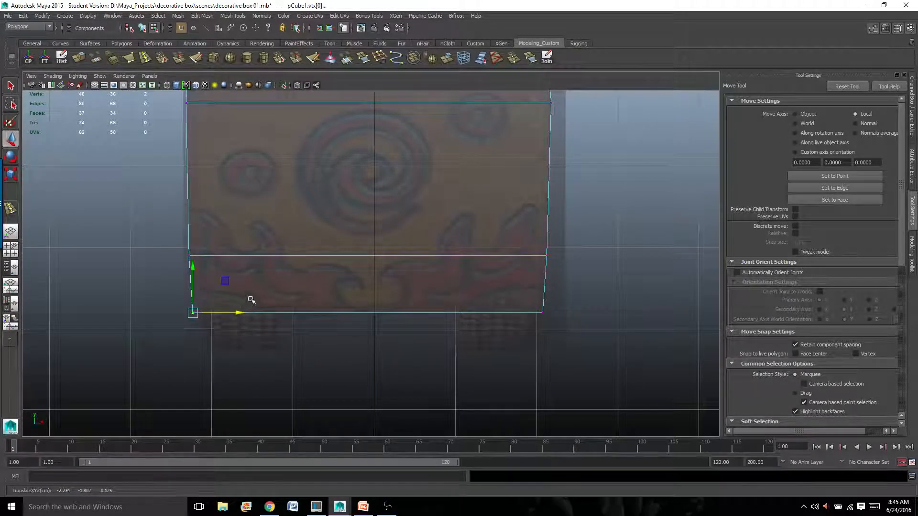
middle_click_drag(292, 205, 272, 300, "alt")
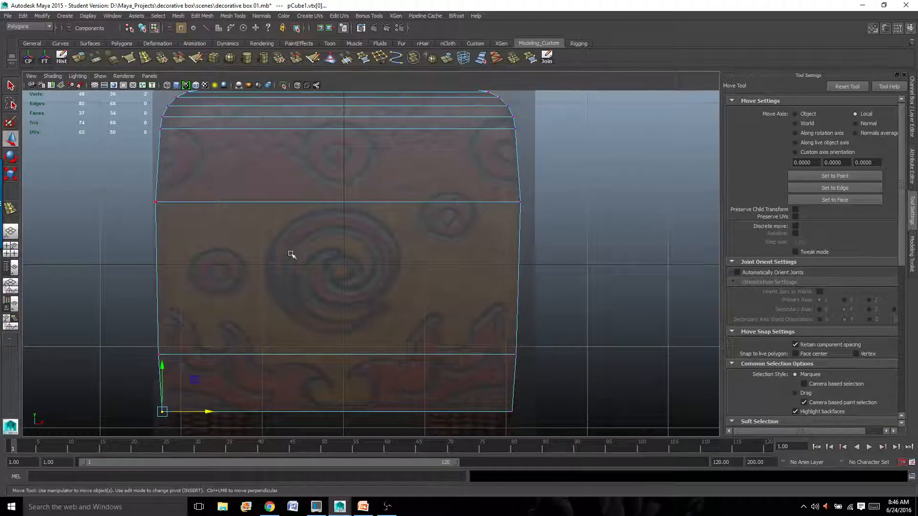
scroll(291, 254, "down", 4)
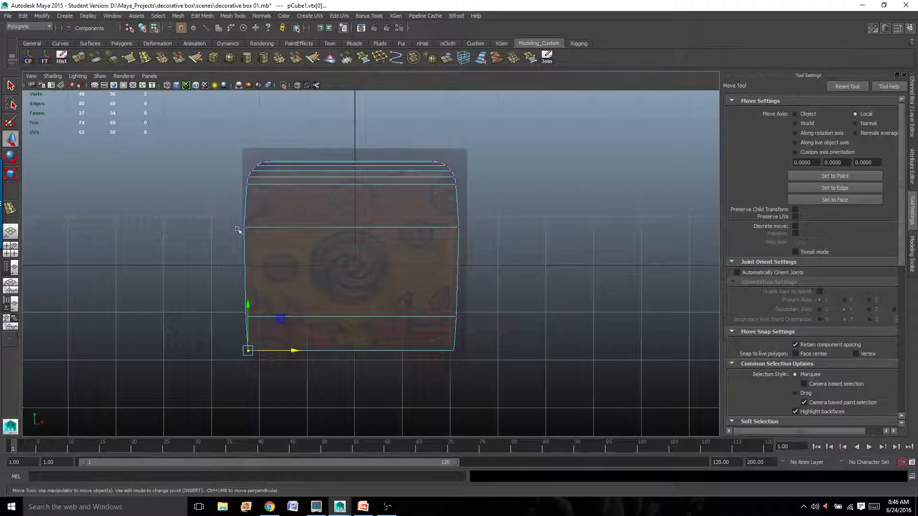